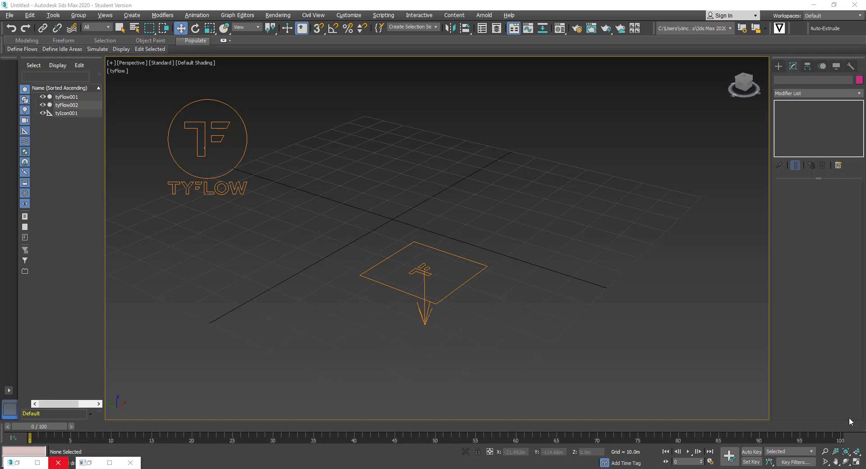
Play the tyFlow demo to frame 94, stop playback, and restore the minimized tyFlow002 editor
left_click(688, 451)
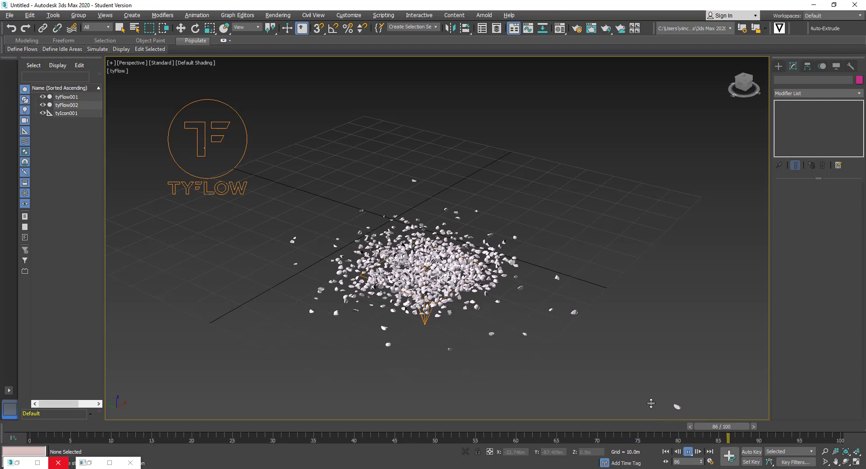
left_click(688, 453)
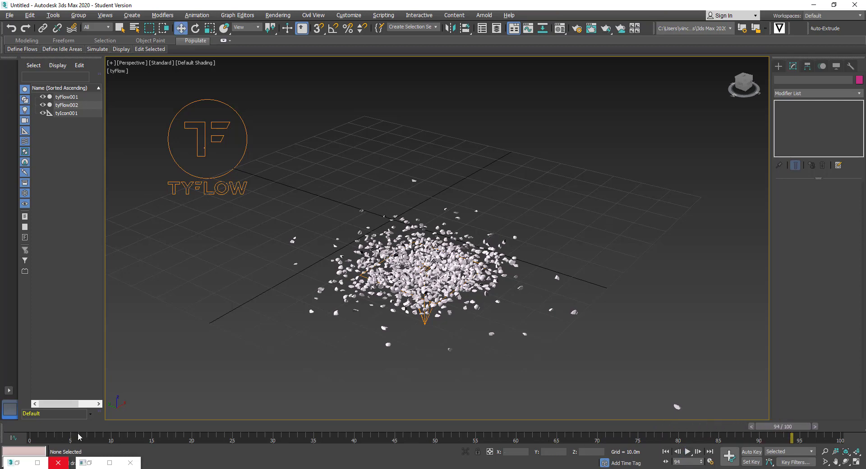
left_click(92, 463)
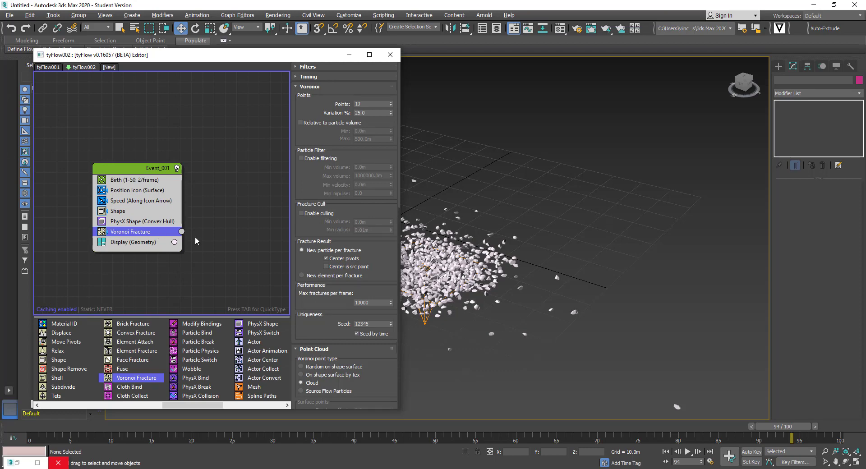
Close the tyFlow002 editor and reset with File > New All, choosing Don't Save
left_click(390, 54)
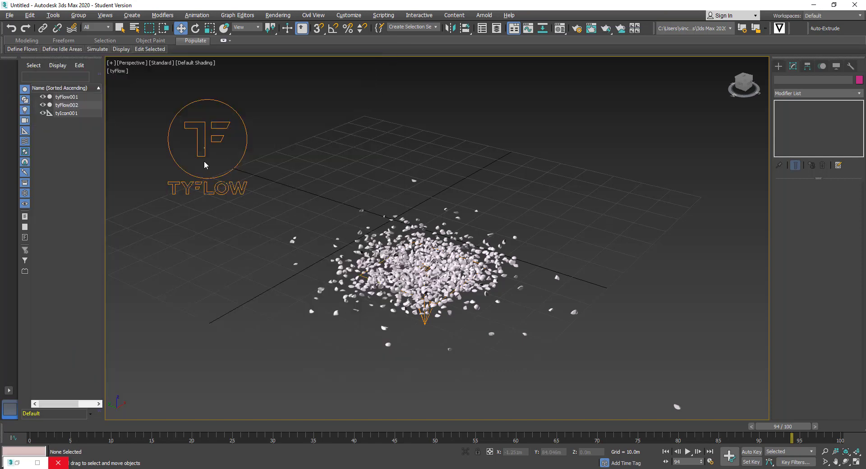
left_click(9, 15)
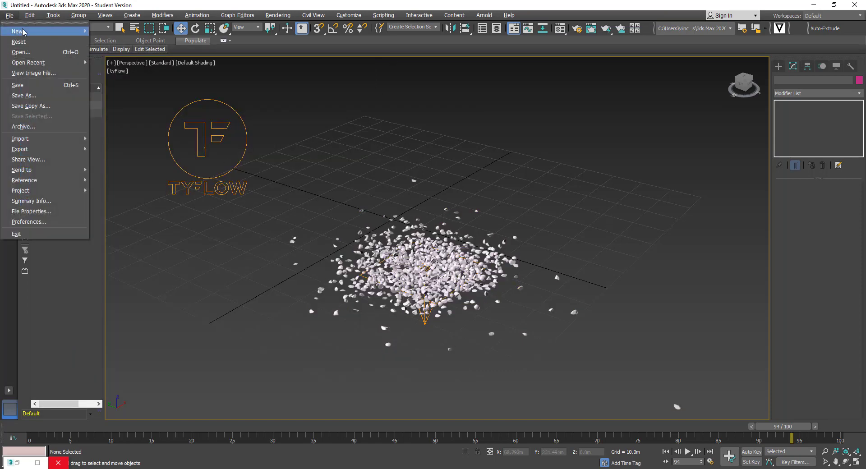
mouse_move(27, 28)
left_click(131, 33)
left_click(432, 253)
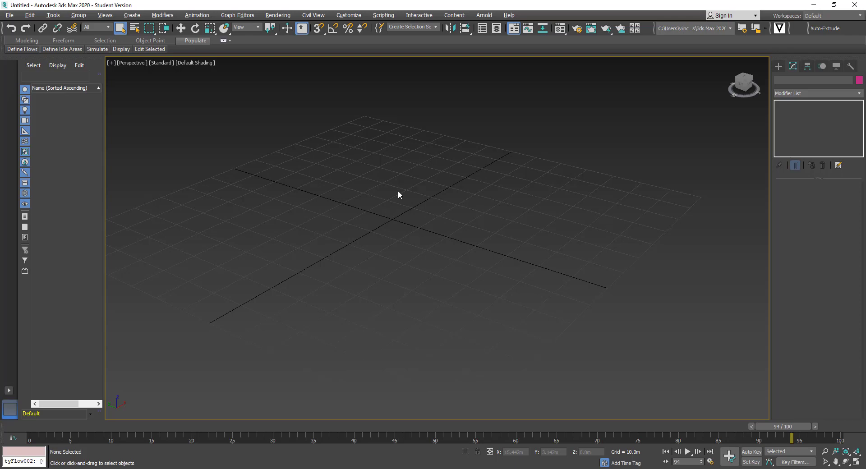
Create tyFlow001 from Standard Primitives by dragging its icon onto the back-left of the grid
left_click(778, 67)
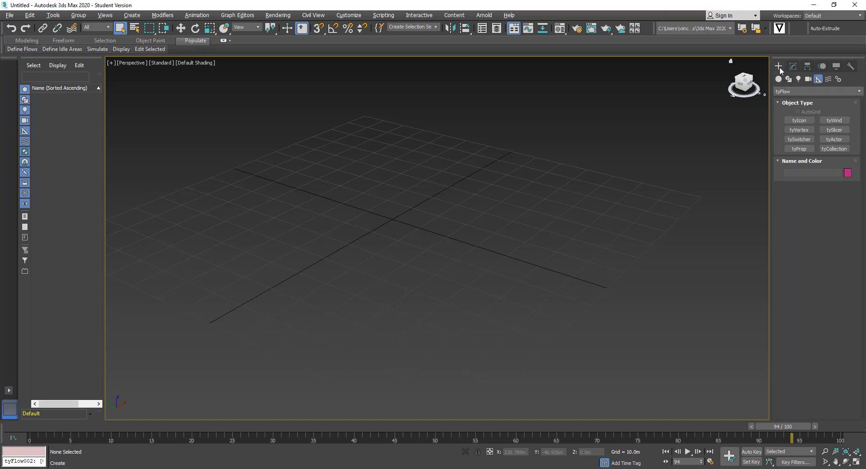
left_click(788, 92)
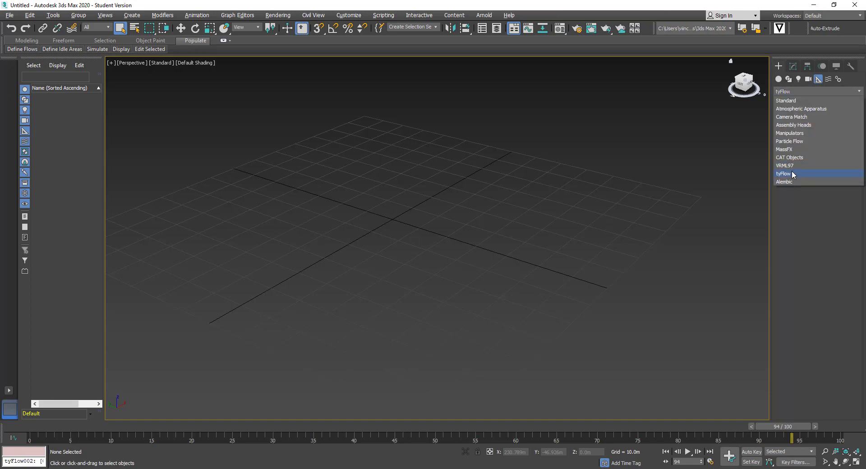
left_click(779, 80)
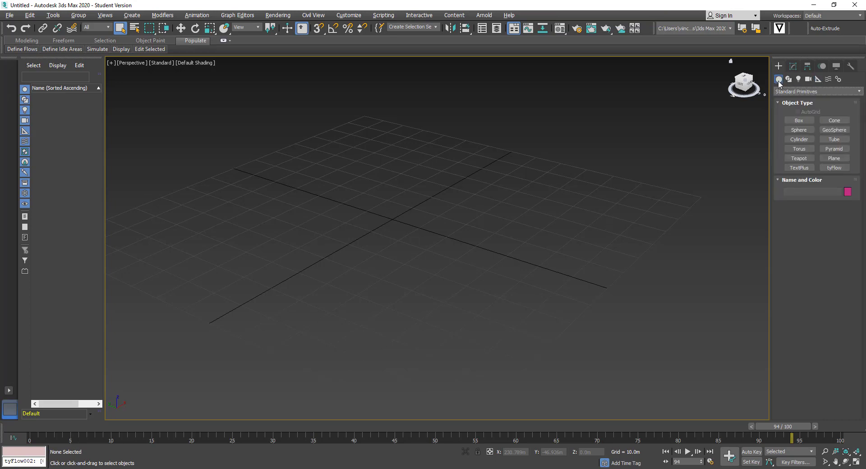
left_click(834, 167)
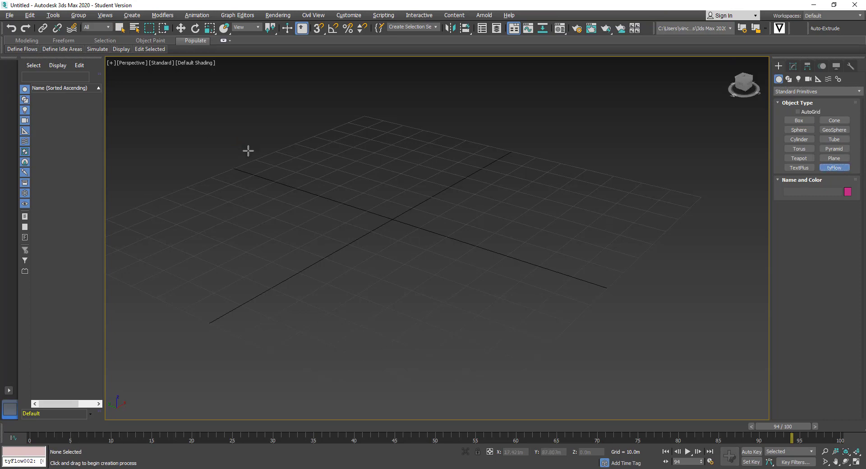
left_click_drag(238, 144, 267, 170)
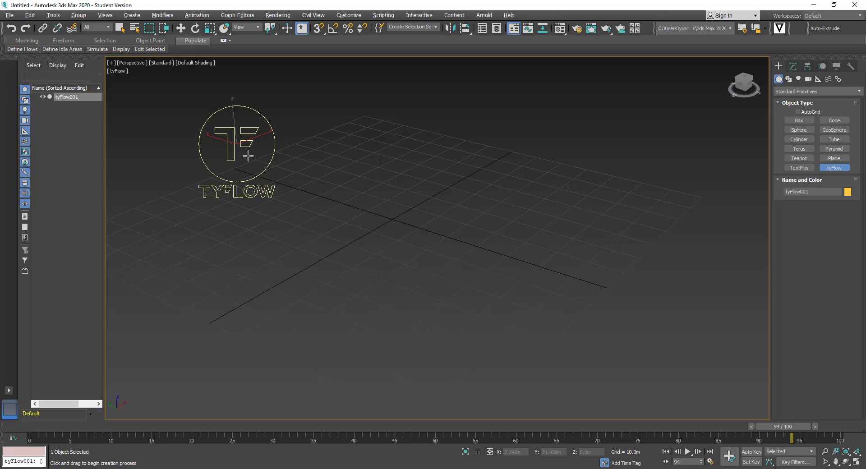
Open tyFlow001's flow editor, resize and reposition it, and drop in a Birth operator as Event_001
left_click(792, 68)
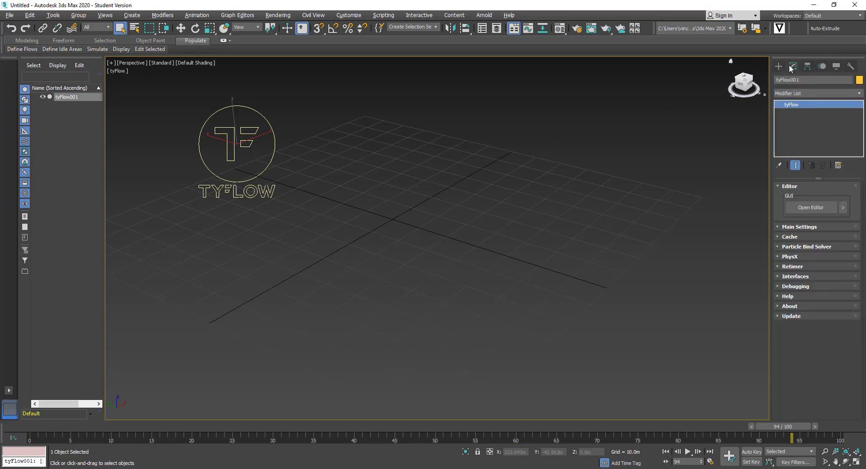
left_click(807, 209)
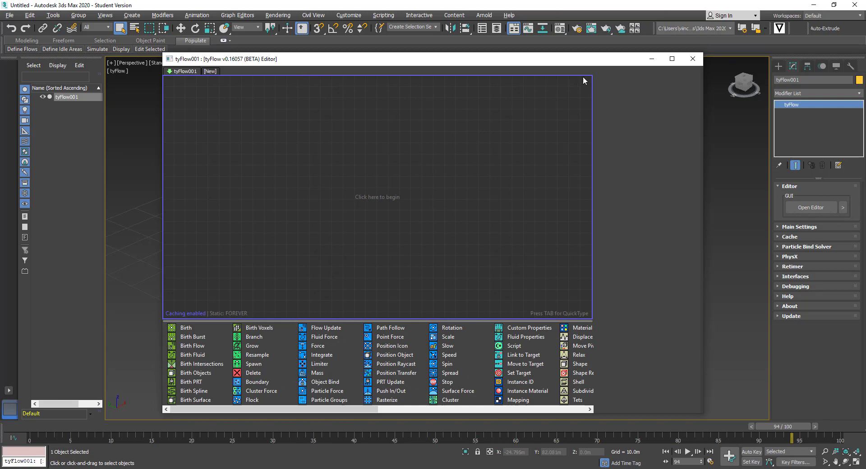
left_click_drag(606, 64, 473, 70)
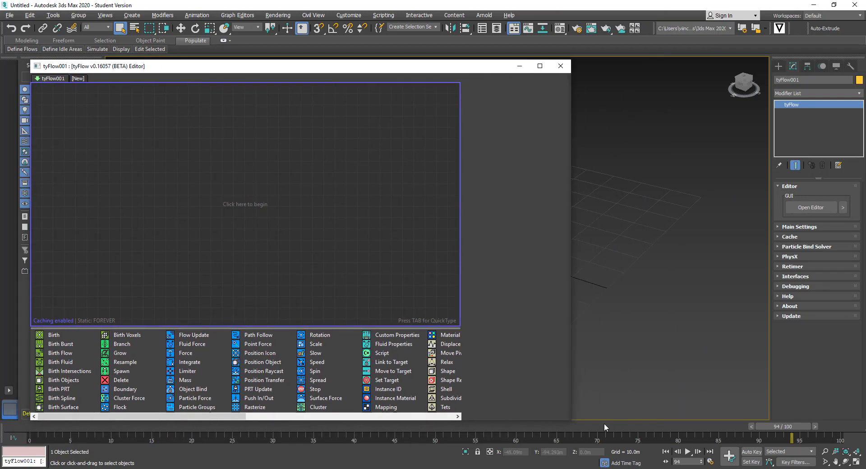
left_click_drag(571, 411, 406, 364)
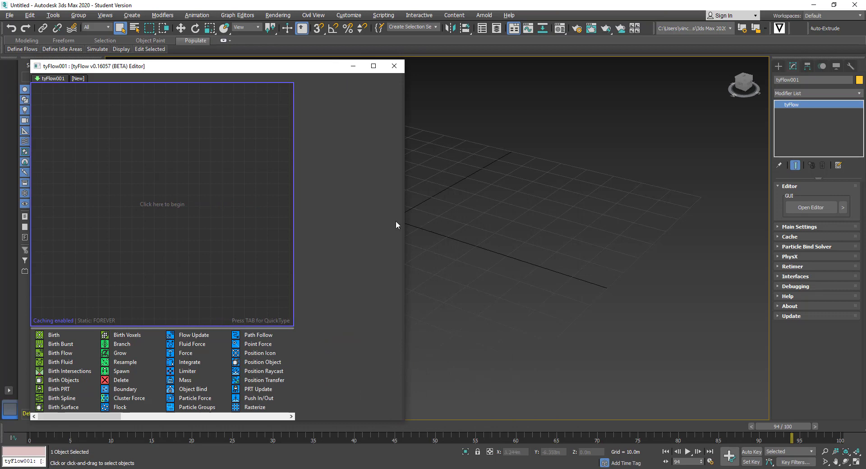
left_click_drag(265, 66, 285, 93)
left_click_drag(78, 362, 142, 335)
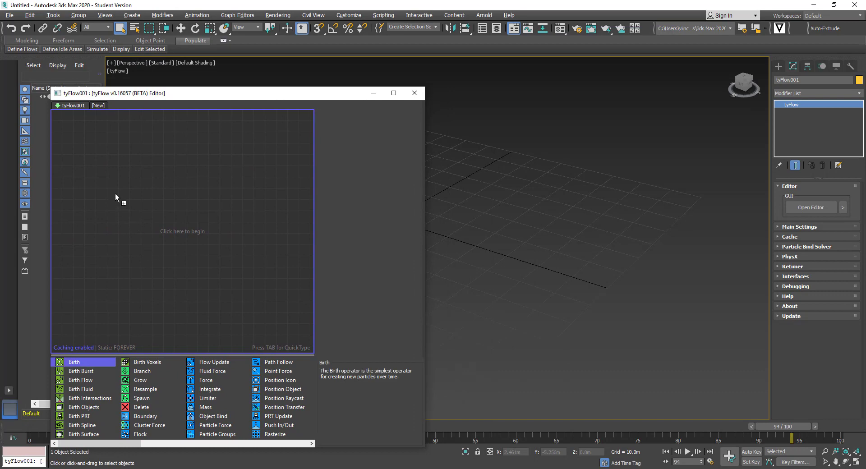
left_click_drag(115, 194, 133, 143)
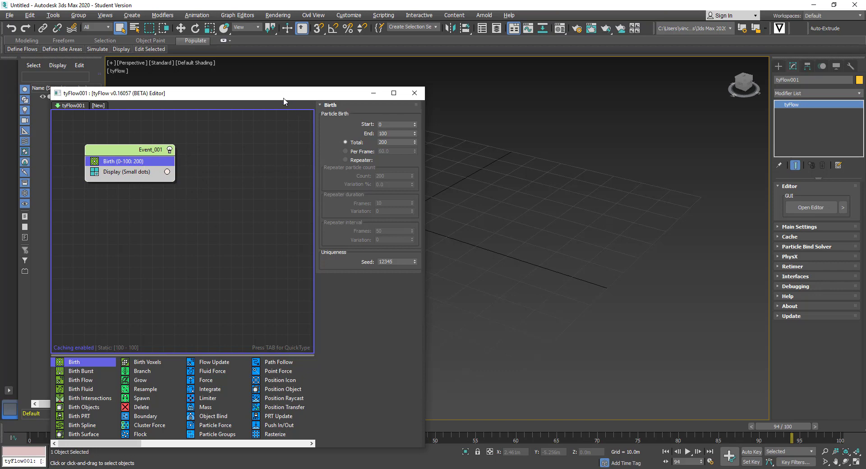
Change Event_001's Birth from a fixed total to Per Frame, emitting 2 particles per frame over frames 0–100
left_click_drag(283, 97, 260, 87)
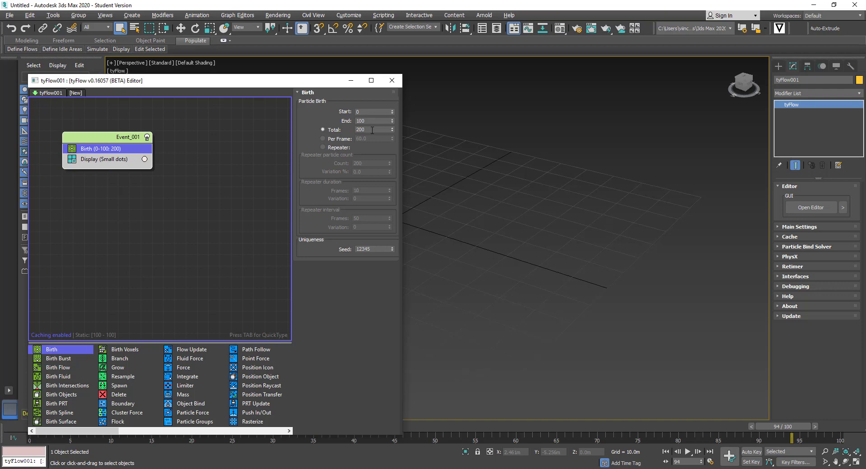
left_click_drag(372, 130, 350, 131)
type("5")
key("BackSpace")
type("3")
key("Return")
left_click(342, 139)
type("3")
key("Return")
key("Return")
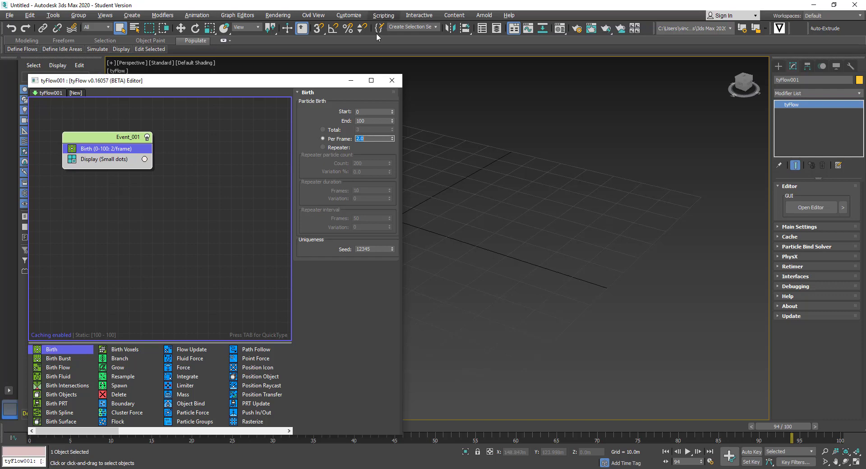
Move the flow editor beside the viewport, play the simulation, and rewind the time slider to frame 0
left_click_drag(290, 84, 141, 66)
middle_click_drag(436, 194, 559, 197)
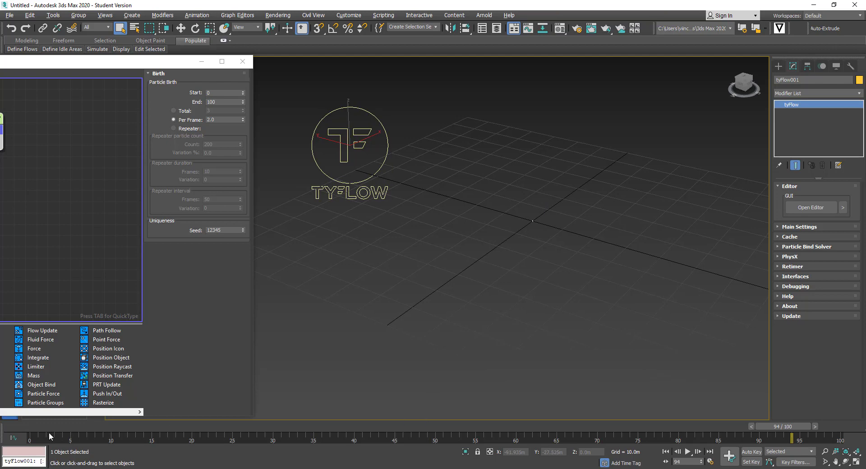
left_click_drag(126, 64, 182, 50)
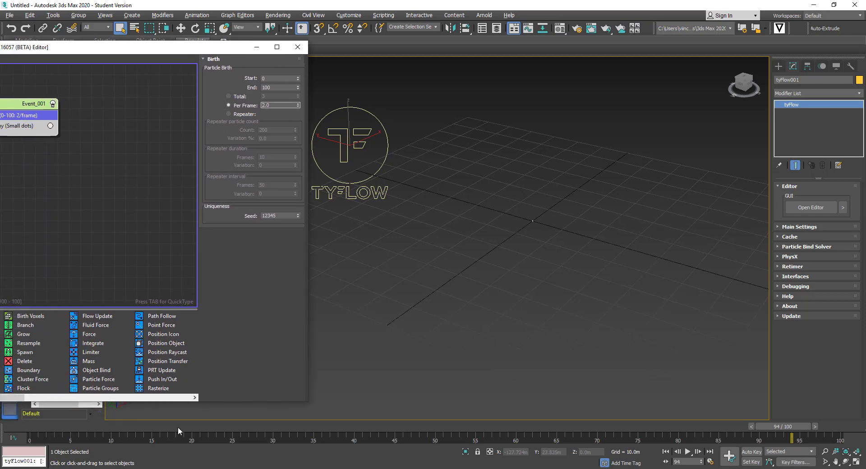
left_click(687, 451)
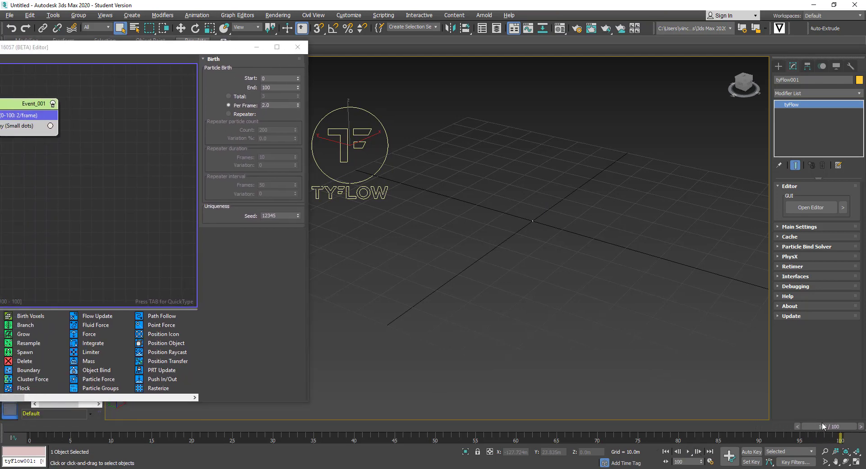
left_click_drag(821, 426, 27, 426)
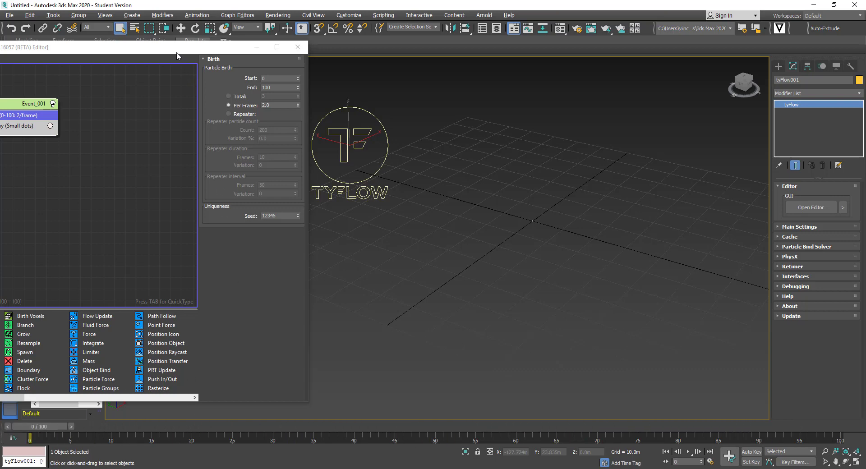
left_click_drag(176, 56, 252, 59)
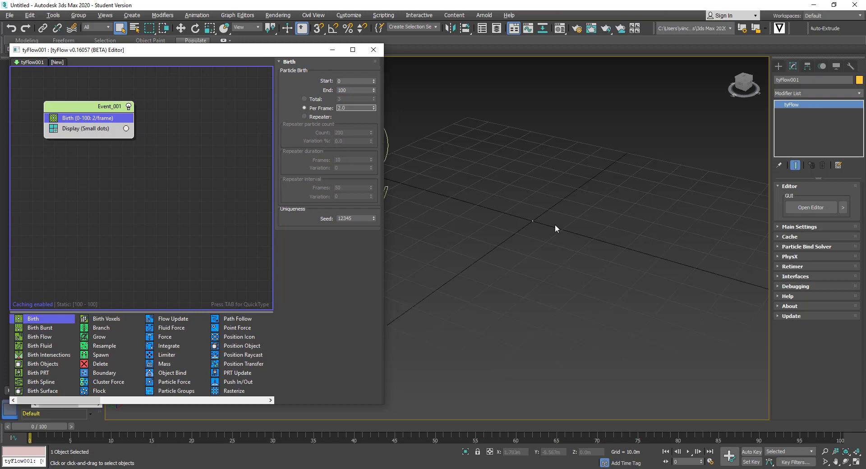
middle_click_drag(570, 226, 563, 228)
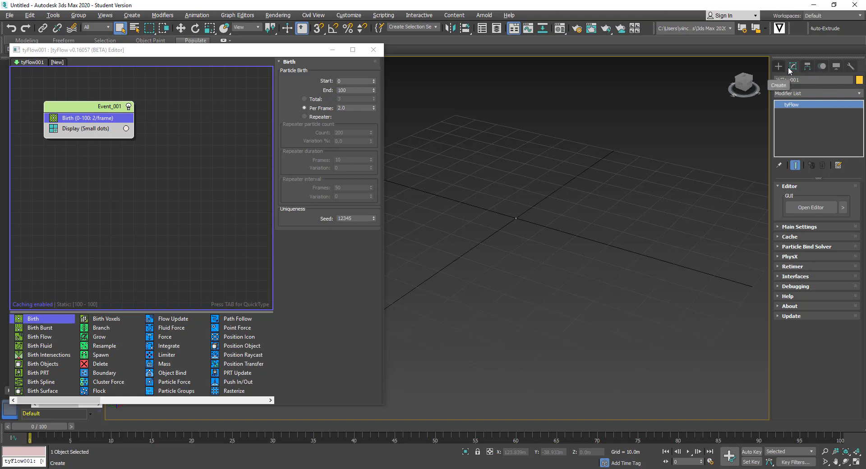
Draw a rectangular tyIcon, tyIcon001, on the grid from the tyFlow helper category
left_click(821, 66)
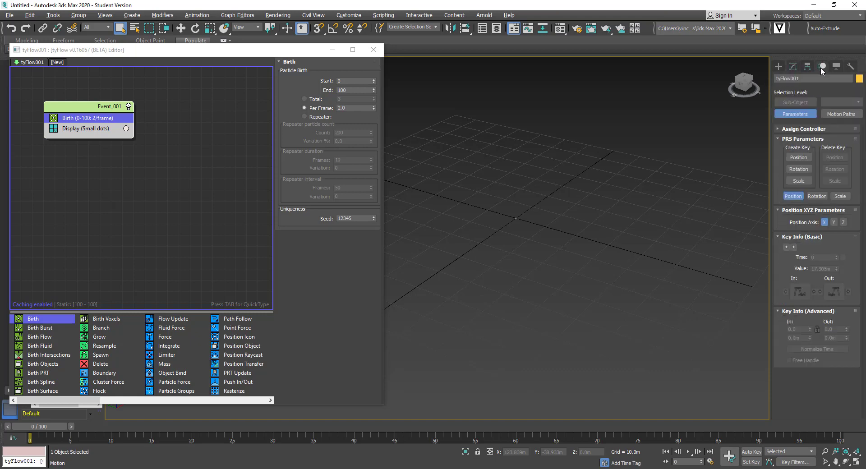
left_click(782, 68)
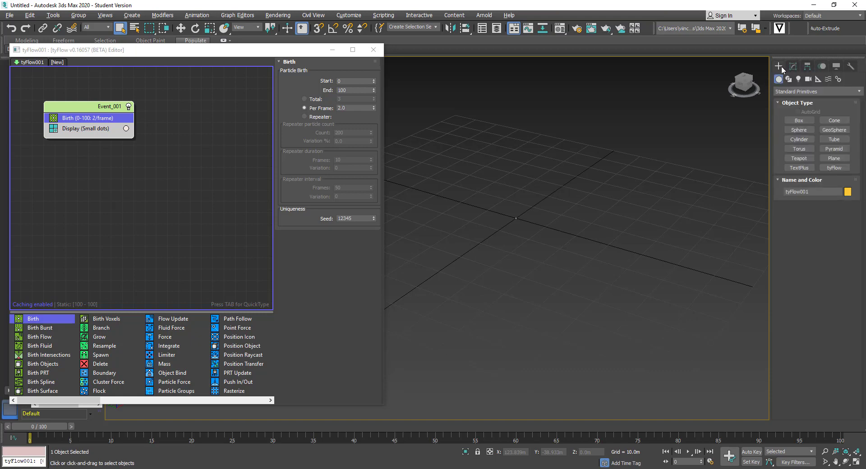
left_click(817, 80)
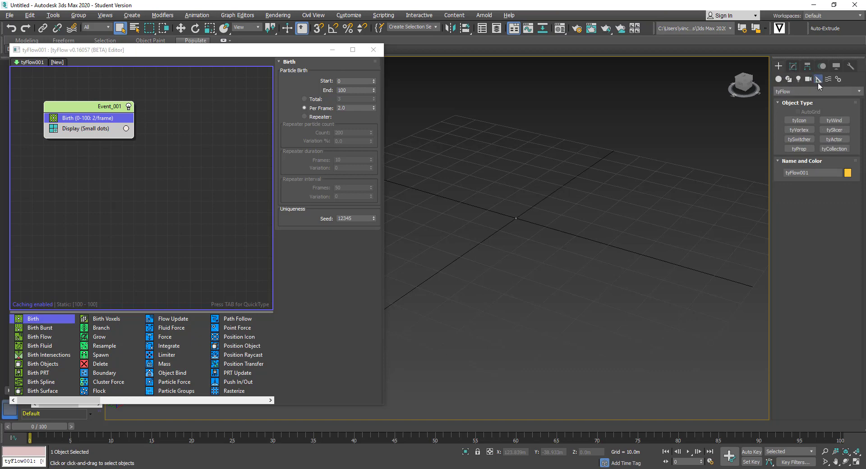
left_click(796, 92)
left_click(793, 173)
left_click(798, 121)
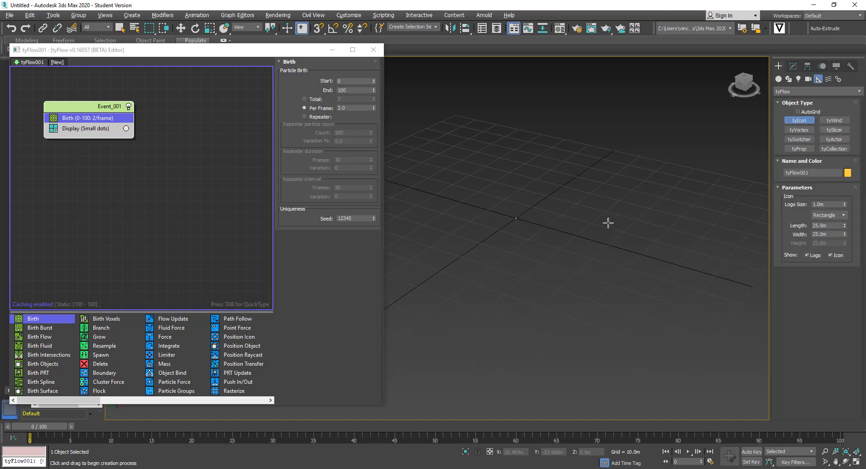
left_click_drag(538, 228, 572, 276)
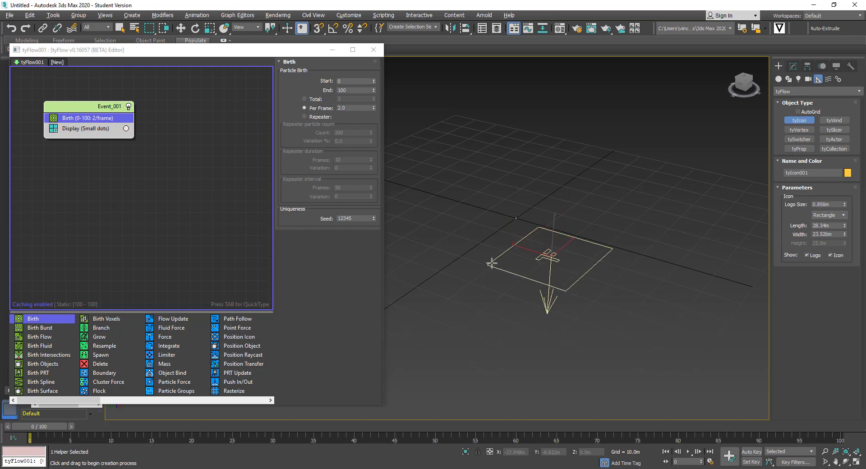
middle_click_drag(501, 249, 538, 248)
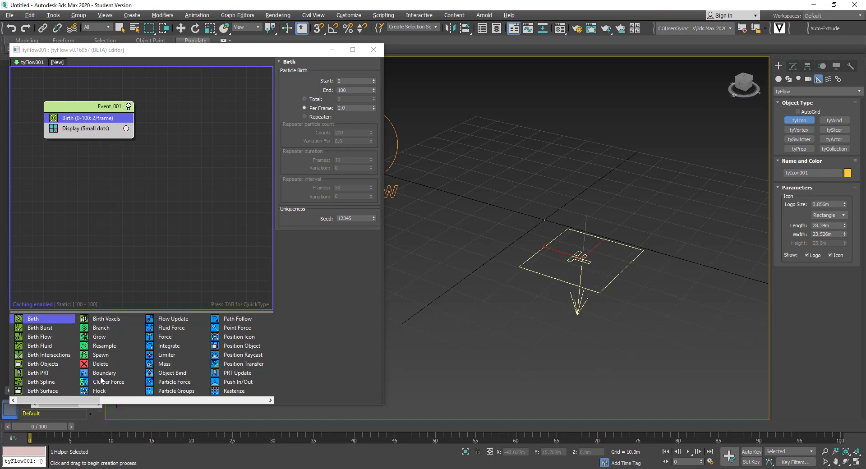
Insert a Position Icon operator between Birth and Display and pick tyIcon001 as its surface
left_click_drag(76, 402, 130, 397)
left_click(112, 339)
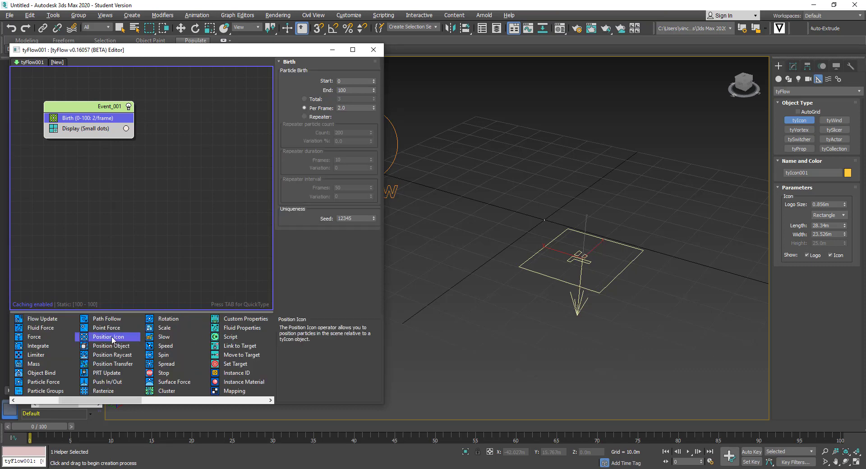
left_click_drag(136, 160, 110, 129)
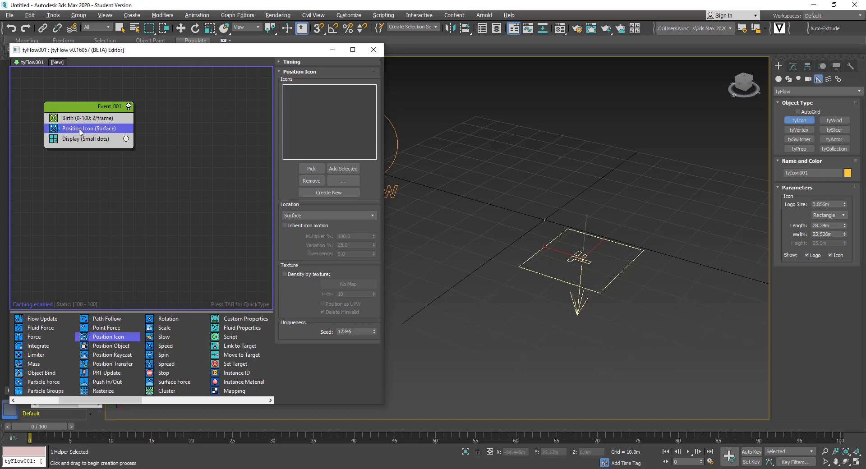
left_click(311, 169)
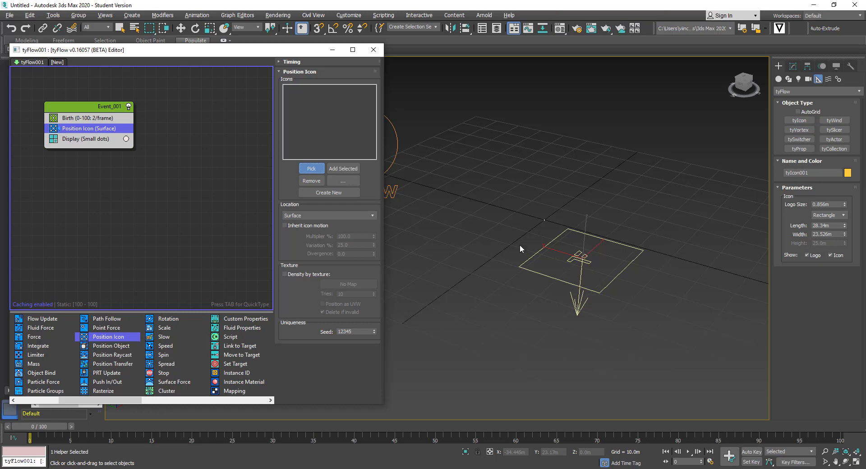
left_click(604, 288)
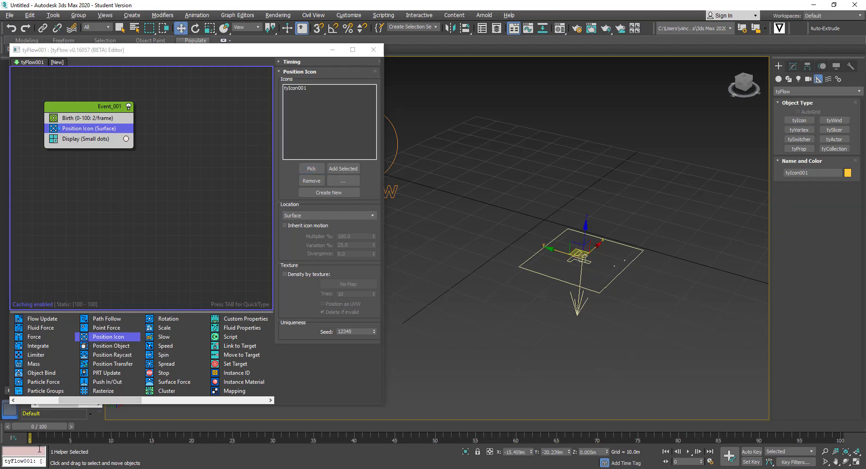
left_click_drag(39, 427, 18, 435)
key("w")
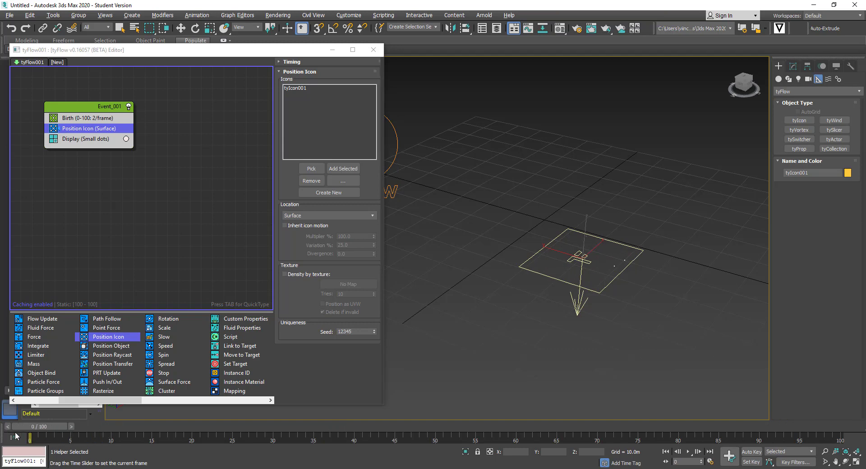
Add a Speed operator below Position Icon and scrub to frame 41 to preview particle scattering
key("w")
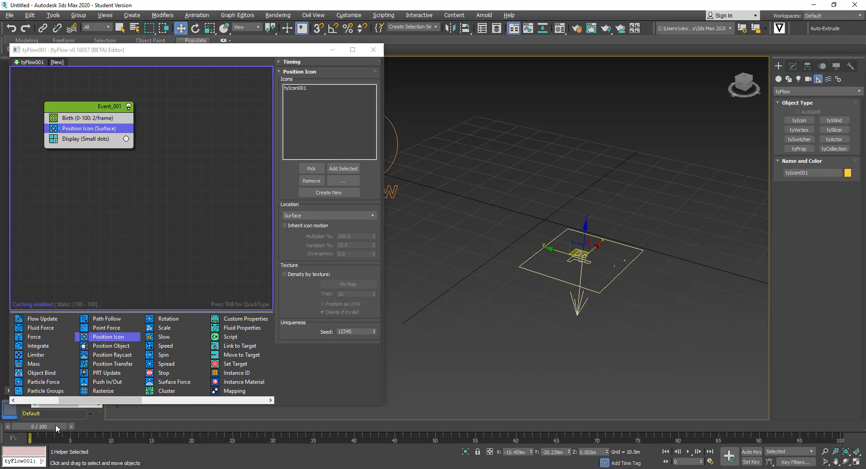
mouse_move(56, 426)
left_mouse_down()
mouse_move(658, 426)
mouse_move(99, 408)
mouse_move(693, 419)
mouse_move(63, 413)
left_mouse_up()
key("w")
left_click_drag(168, 346, 101, 138)
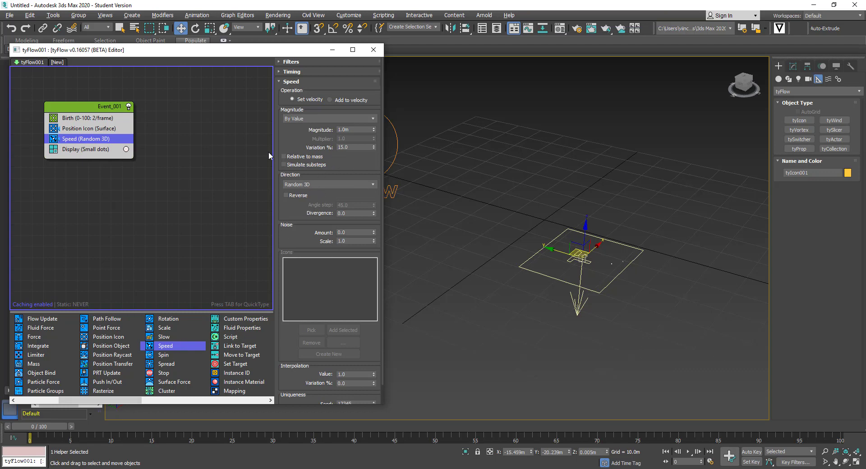
left_click_drag(31, 426, 23, 348)
key("w")
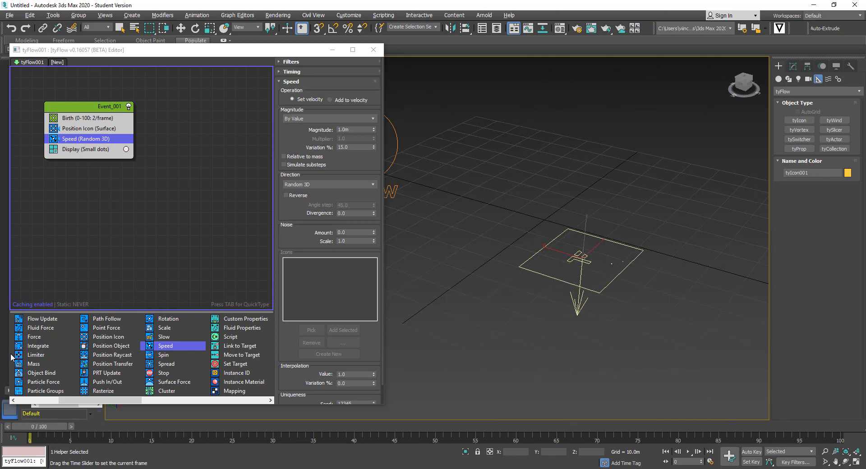
key("w")
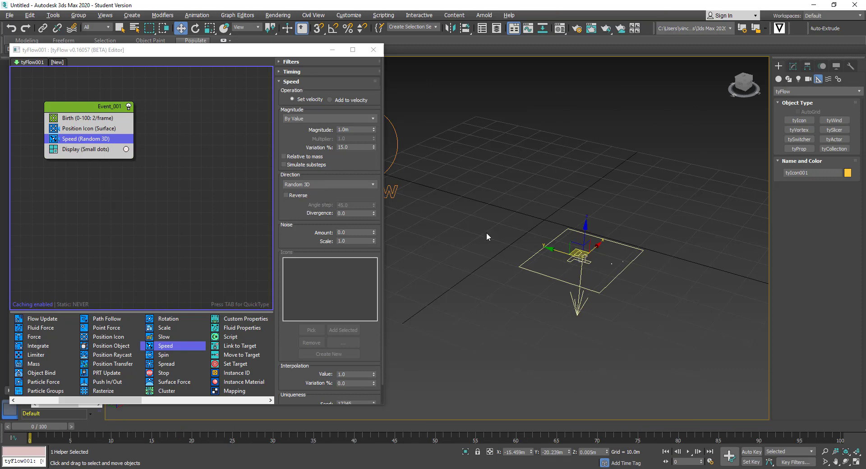
Set the Speed direction to Along Icon Arrow using tyIcon001, then play to test
left_click(327, 182)
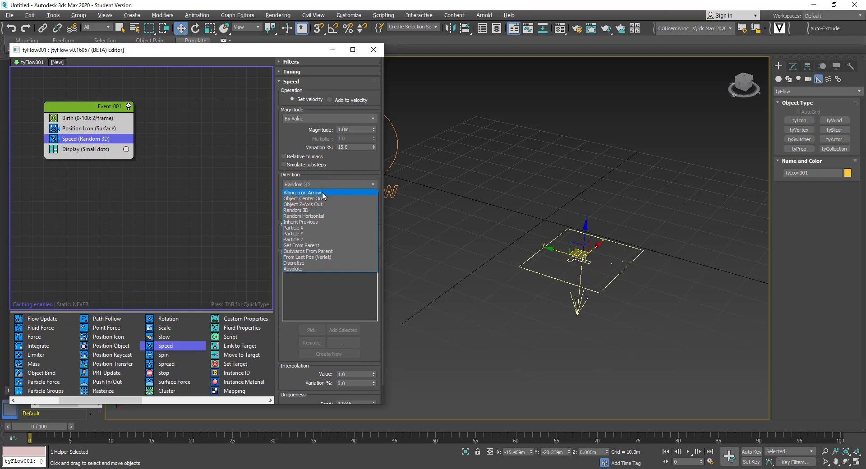
left_click(319, 193)
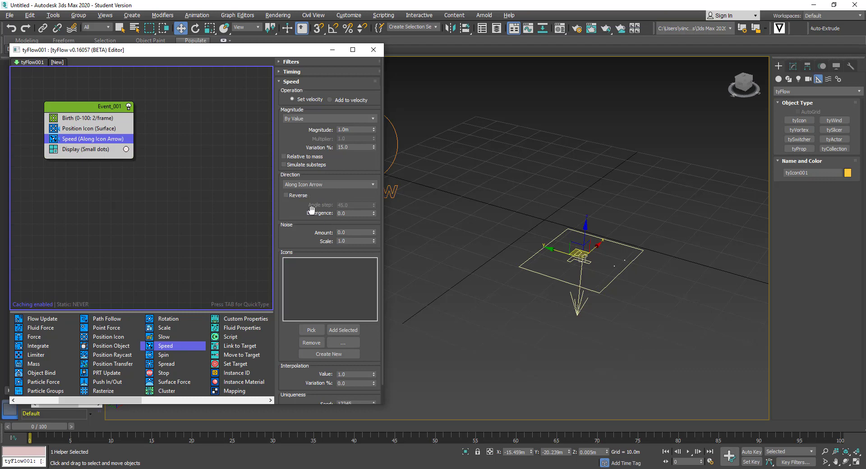
left_click(319, 330)
left_click(591, 292)
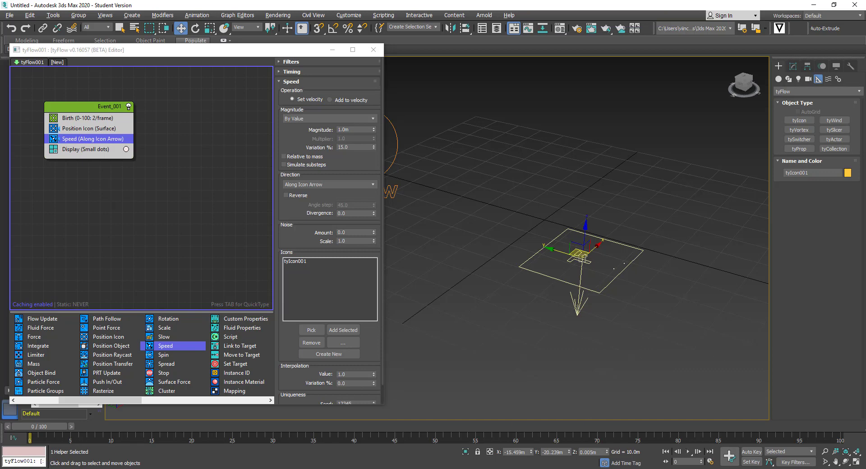
left_click(688, 451)
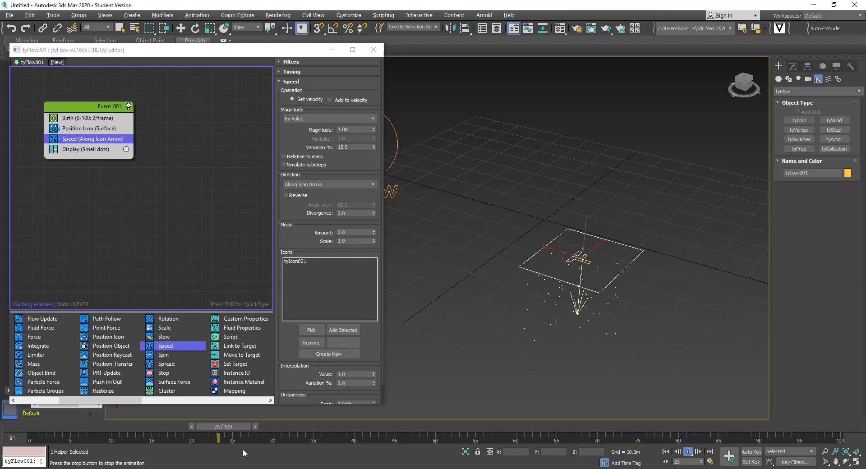
left_click_drag(253, 427, 521, 408)
Enable Reverse on the Speed operator and scrub the frames to watch particles rise upward
key("w")
middle_click_drag(558, 353, 554, 325, "alt")
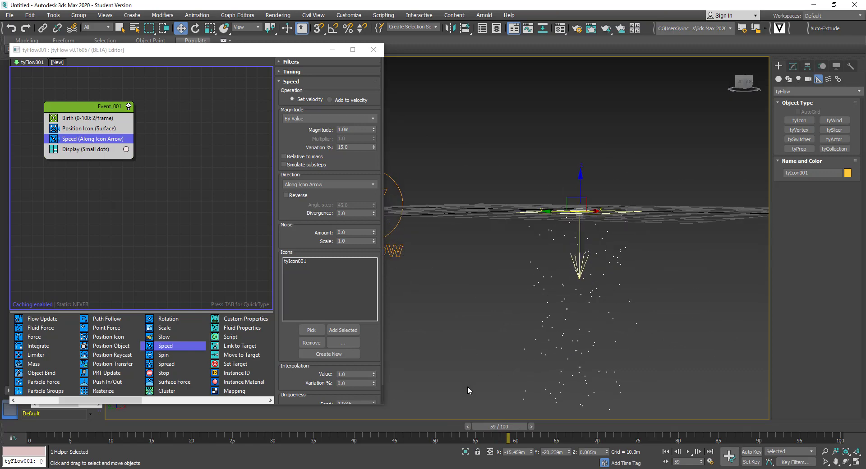
left_click_drag(531, 428, 185, 426)
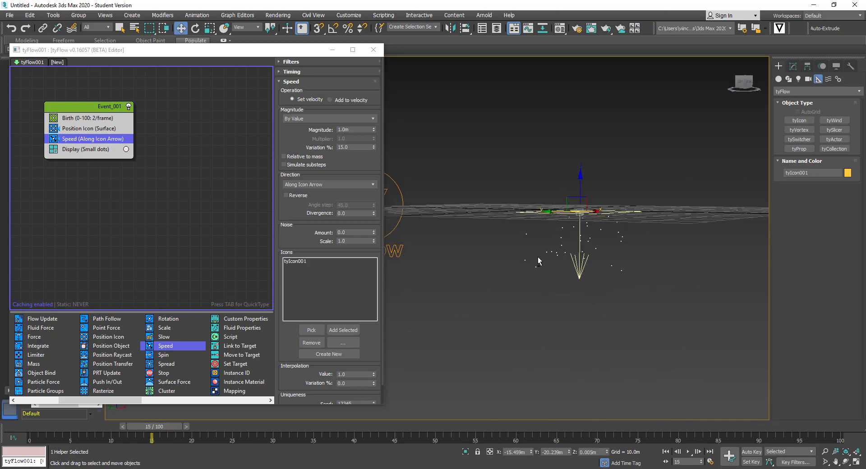
middle_click_drag(537, 256, 536, 291, "alt")
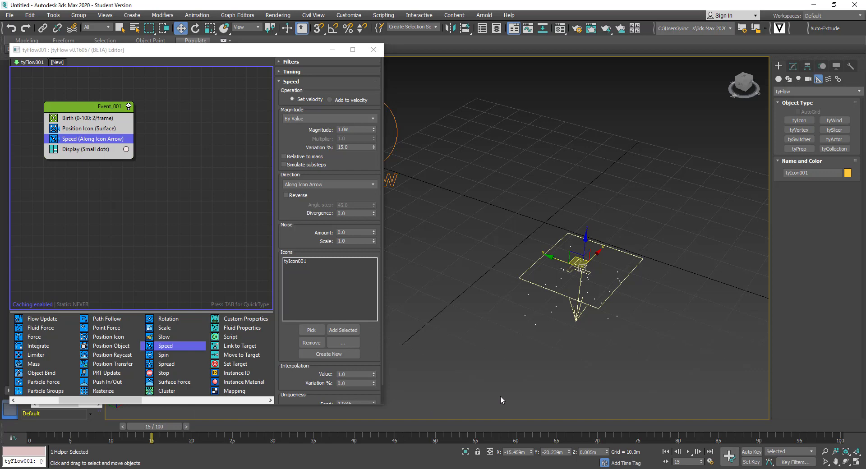
left_click(294, 196)
middle_click_drag(513, 375, 550, 349, "alt")
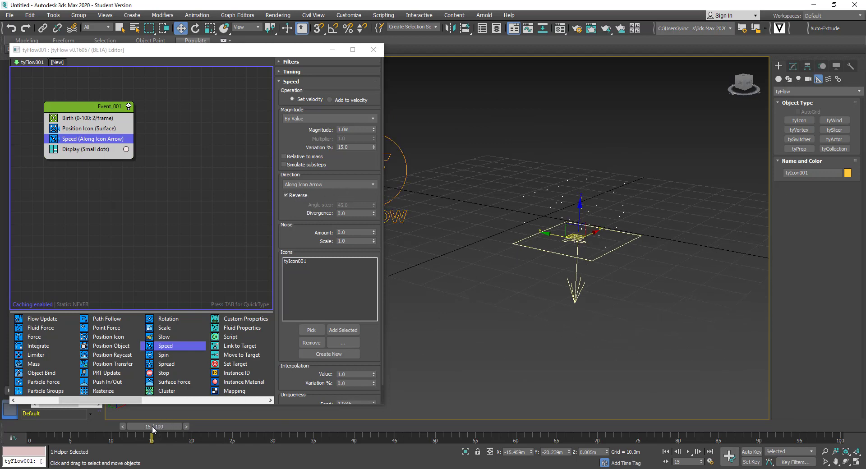
left_click_drag(153, 426, 645, 437)
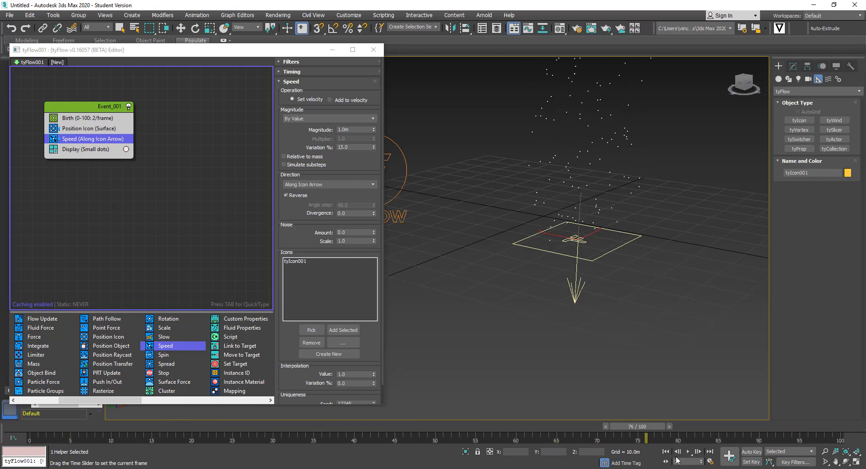
left_click_drag(676, 460, 71, 436)
key("w")
middle_click_drag(563, 315, 596, 323, "alt")
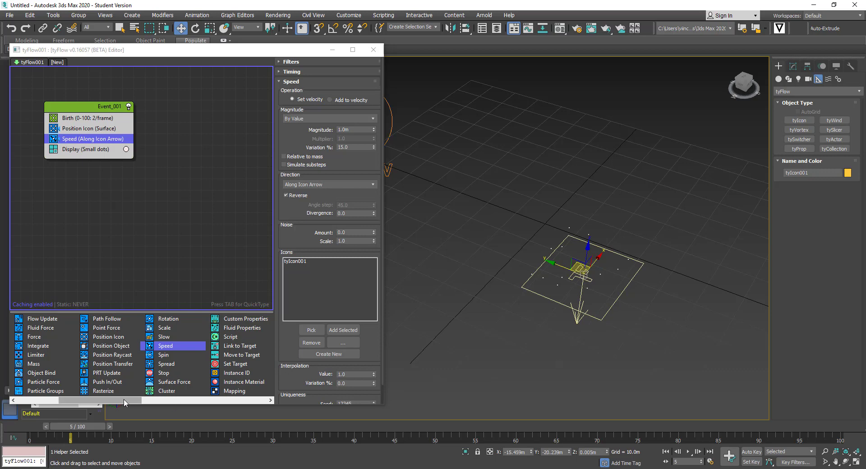
Add a Shape operator to Event_001 with a 3D Sphere (MidRes) mesh
left_click_drag(125, 402, 164, 401)
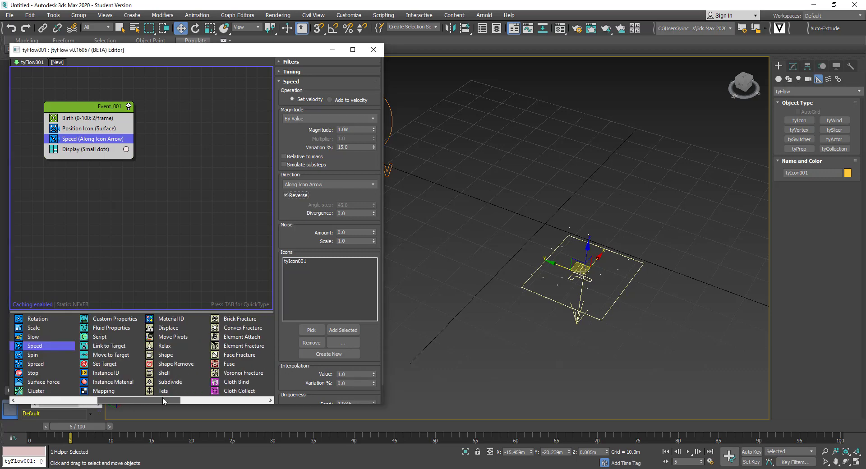
left_click_drag(171, 356, 96, 149)
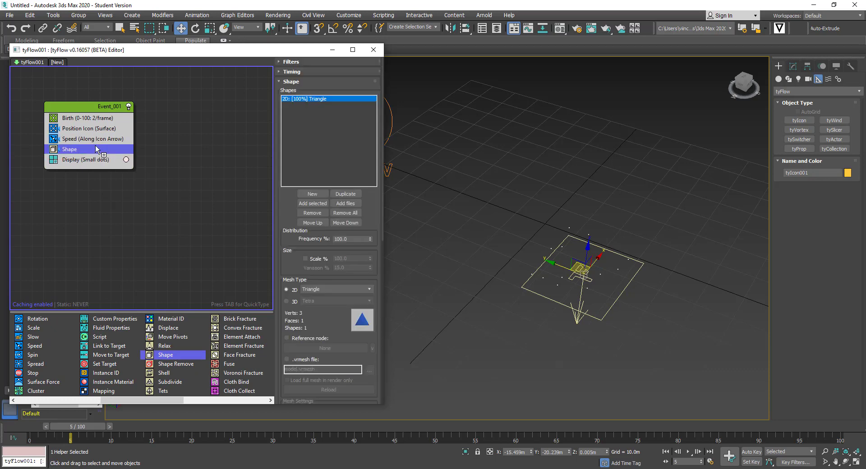
left_click(288, 301)
left_click(317, 300)
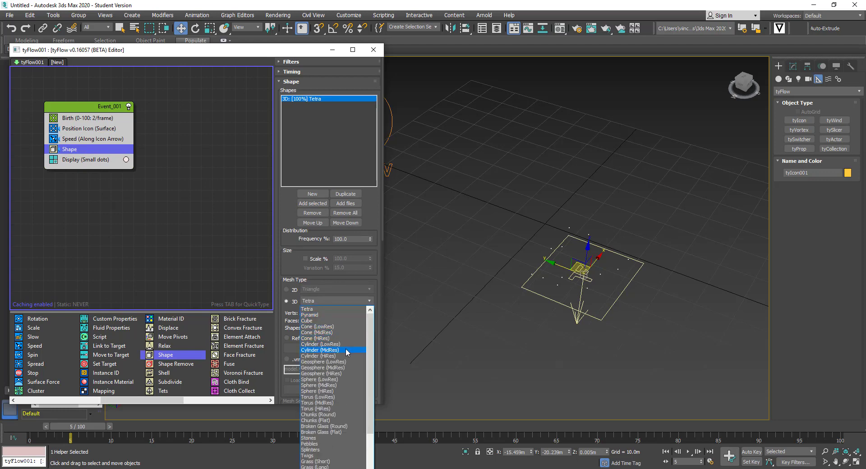
left_click(339, 385)
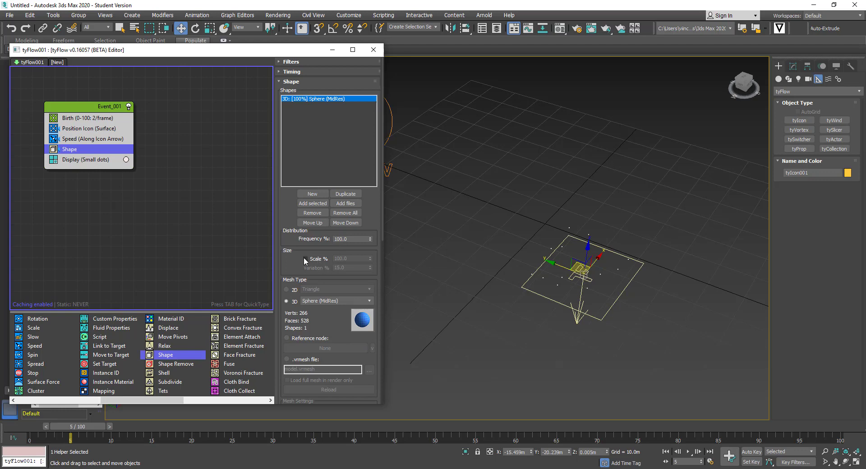
Scrub the timeline to preview the sphere particles, then return to the first frame
left_click_drag(93, 427, 294, 440)
key("Home")
key("w")
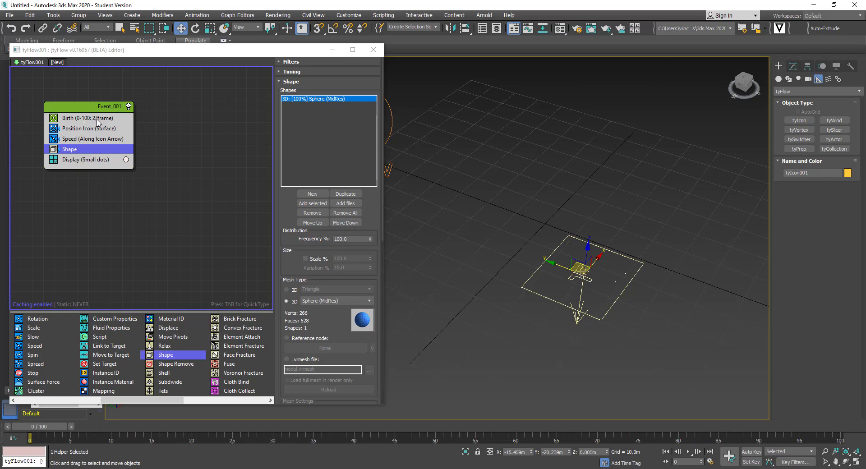
Set the Display operator to show particles as real geometry
left_click(80, 162)
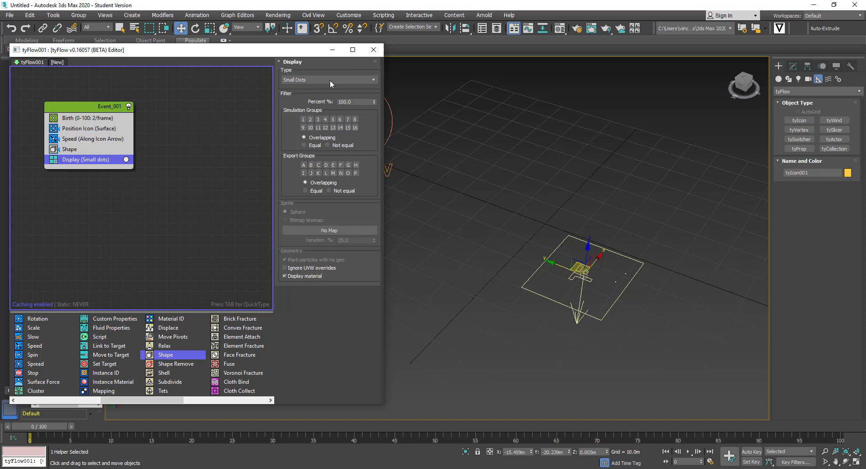
left_click(353, 82)
left_click(314, 123)
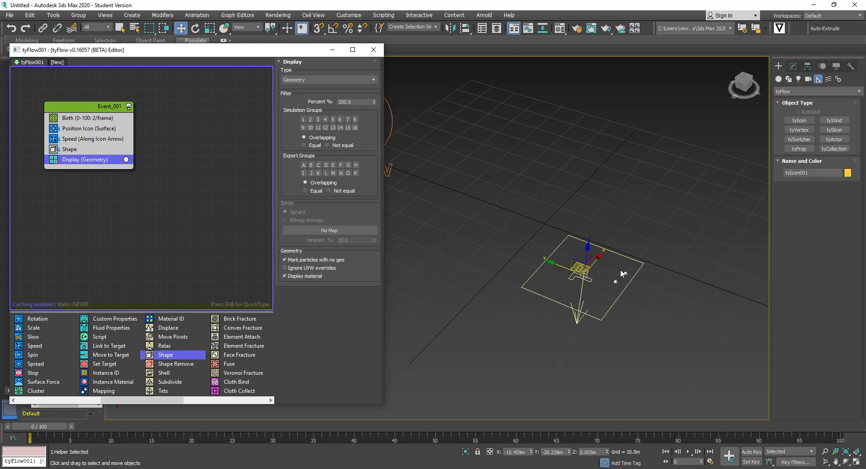
Enable Scale % at 200 in the Shape operator and scrub to preview larger spheres
left_click(85, 151)
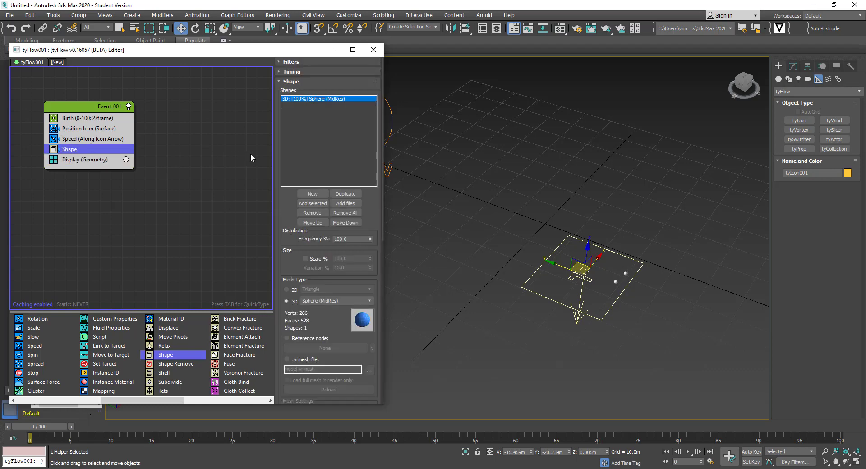
left_click(305, 258)
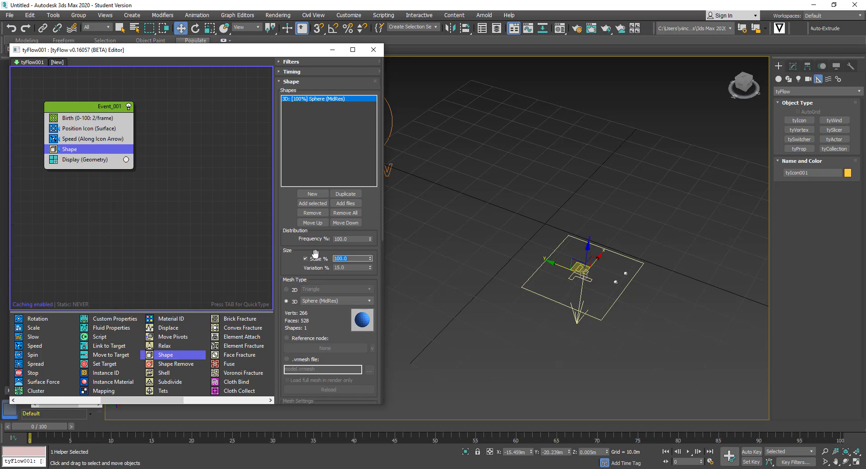
type("200")
key("Return")
left_click_drag(68, 420, 30, 428)
Add a PhysX Shape operator to Event_001 below Shape
key("w")
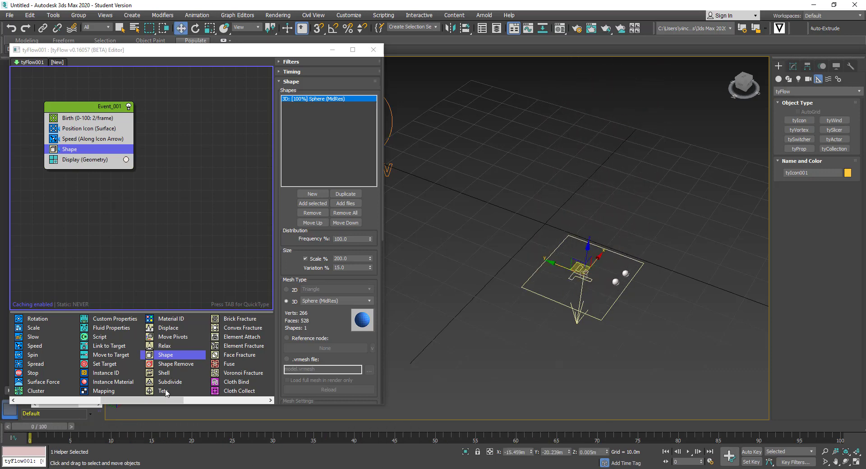
left_click_drag(166, 400, 195, 401)
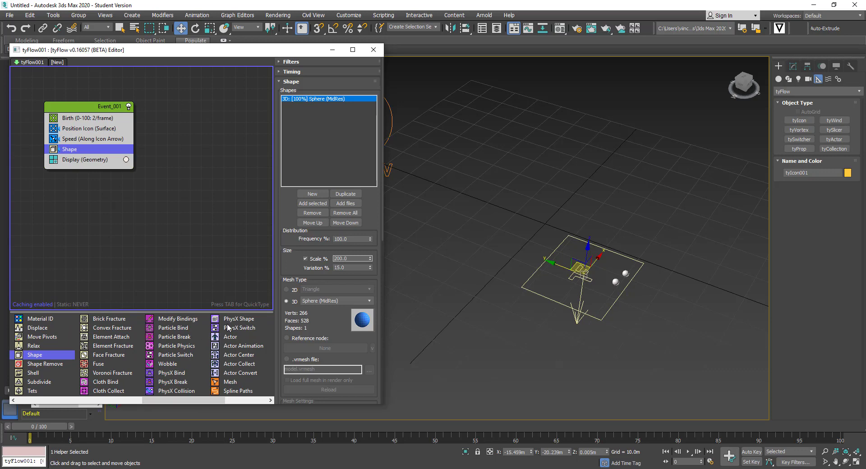
left_click_drag(244, 323, 85, 162)
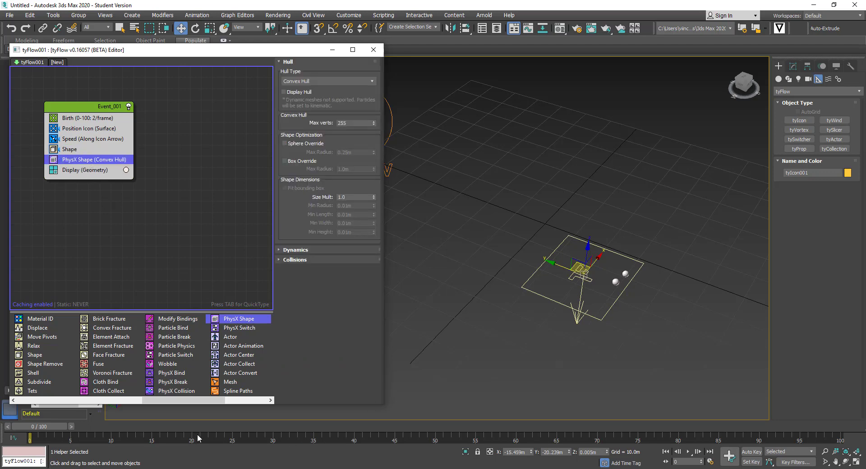
Scrub the simulation from a lower angle to watch the spheres collide and pile up
left_click_drag(55, 425, 473, 423)
key("w")
middle_click_drag(599, 324, 445, 377, "alt")
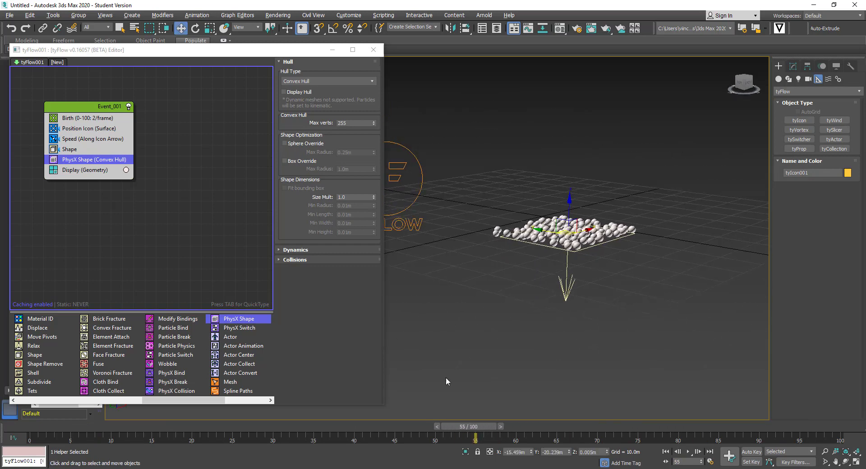
left_click_drag(459, 425, 249, 435)
key("w")
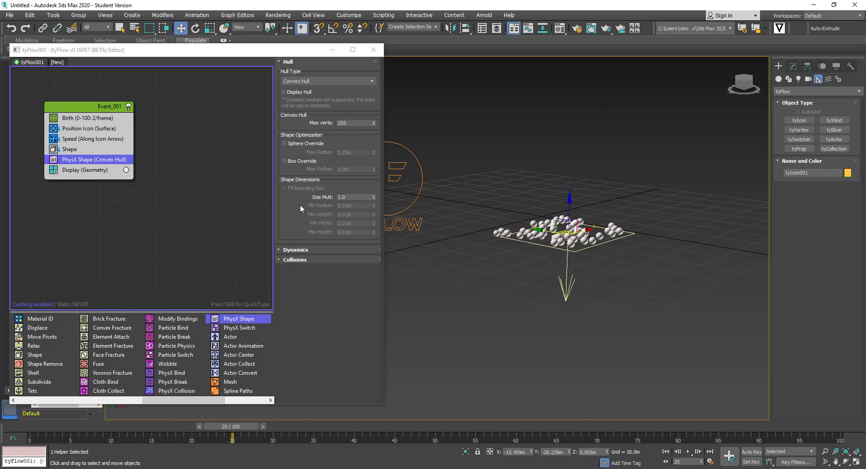
Set the Speed operator's magnitude to 10.0m
left_click(88, 144)
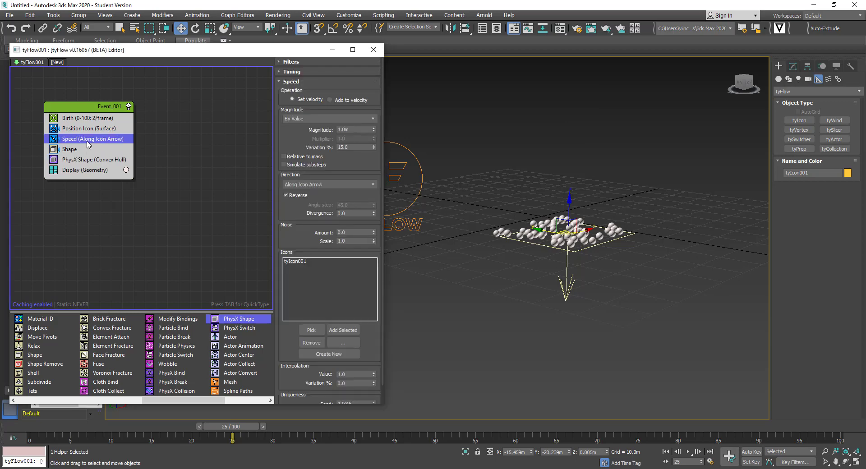
left_click_drag(354, 129, 304, 132)
type("10")
key("Return")
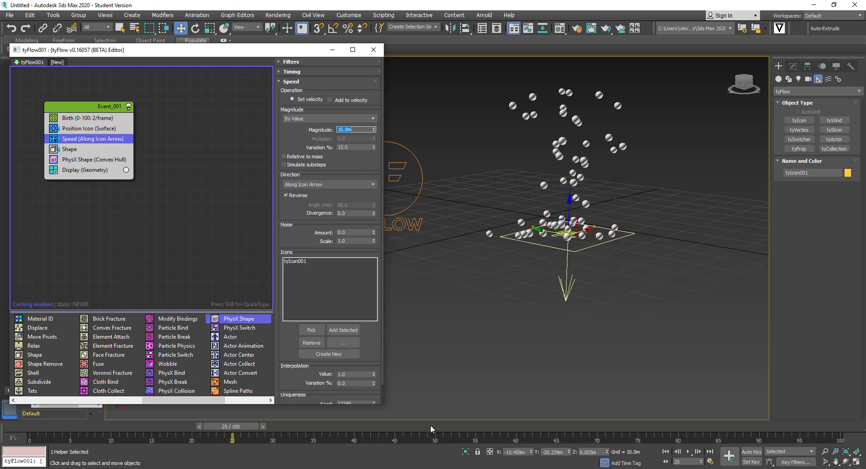
Play the simulation to watch the spheres launch high, then rewind to frame 0
left_click_drag(253, 424, 70, 433)
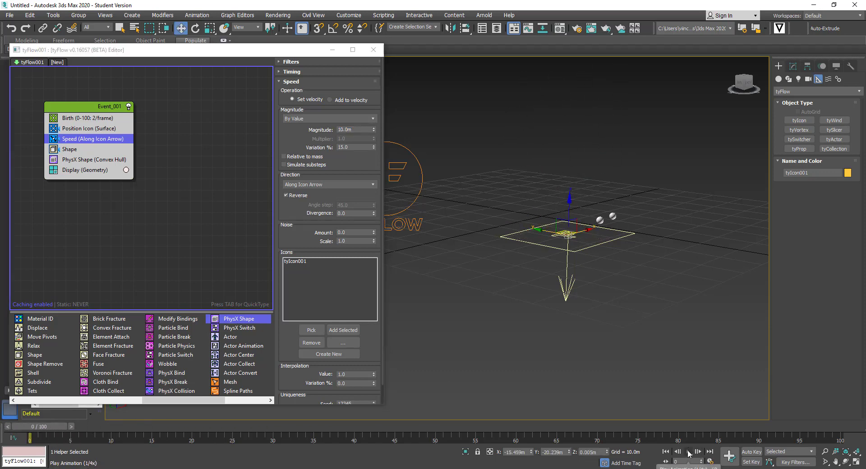
left_click(688, 452)
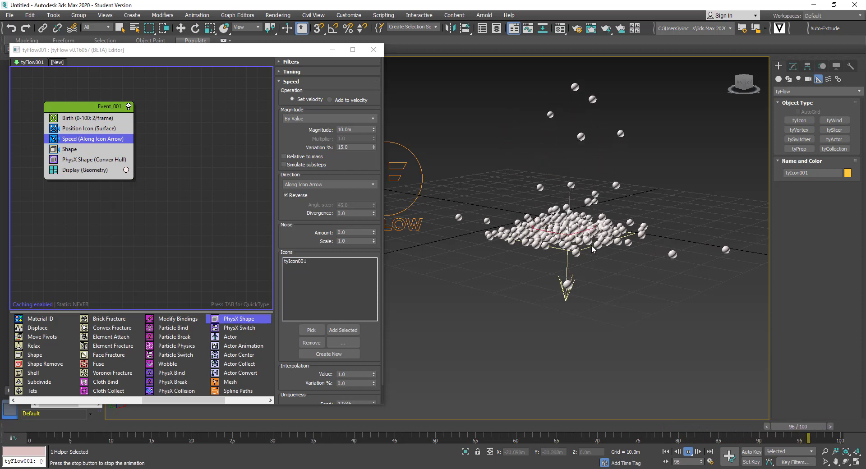
key("w")
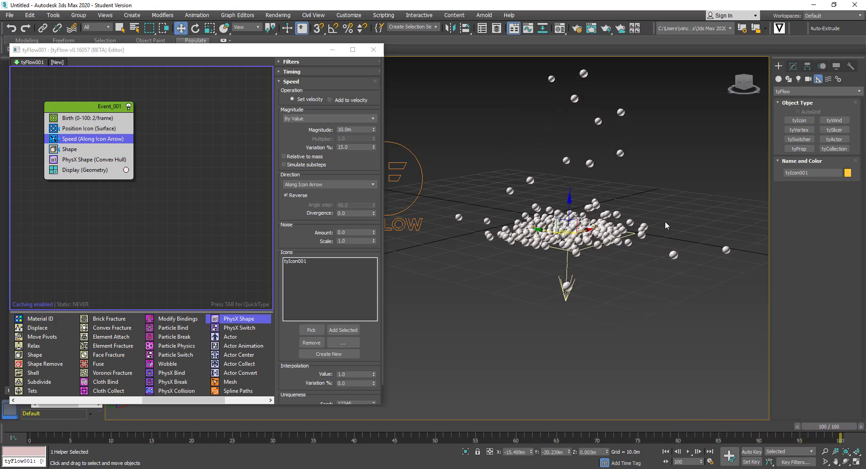
left_click(665, 451)
middle_click_drag(527, 271, 545, 287, "alt")
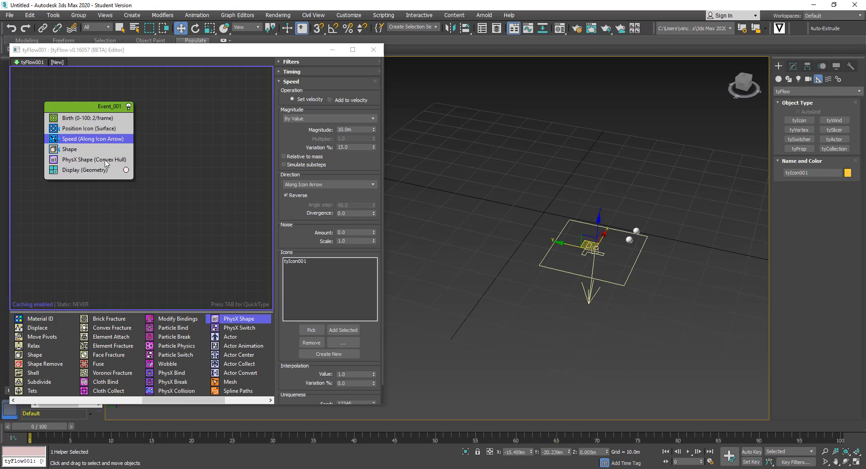
Set the PhysX Shape restitution to 1.0 in its Dynamics settings
left_click(106, 160)
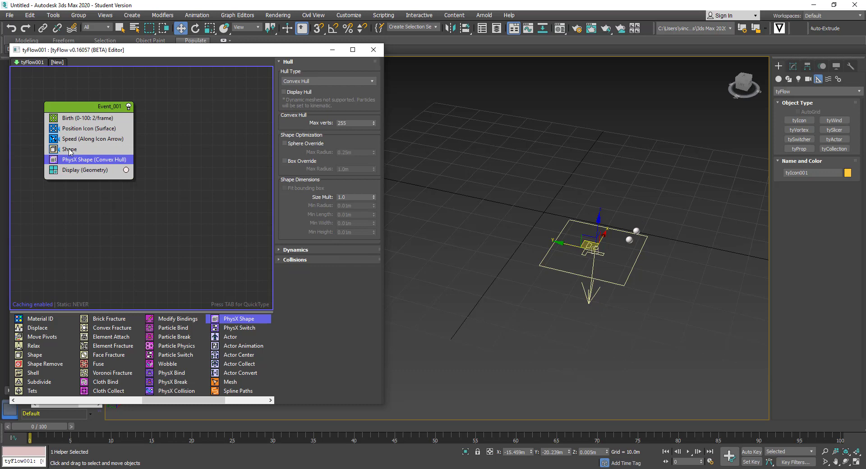
left_click(279, 250)
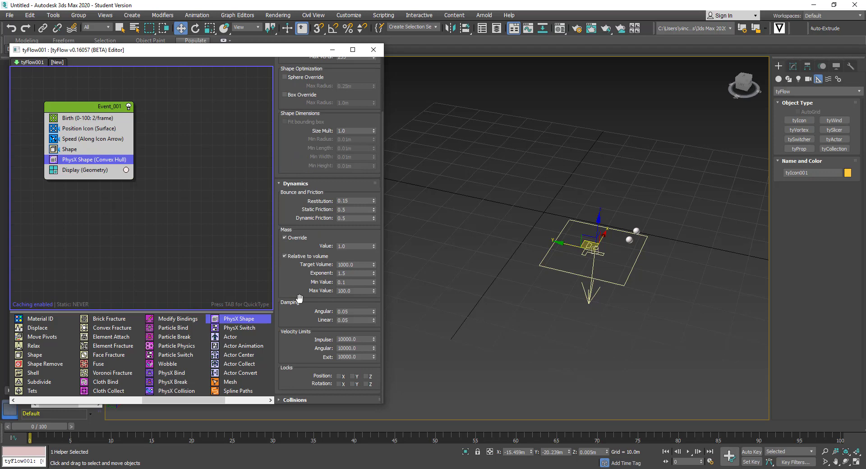
left_click_drag(299, 283, 301, 285)
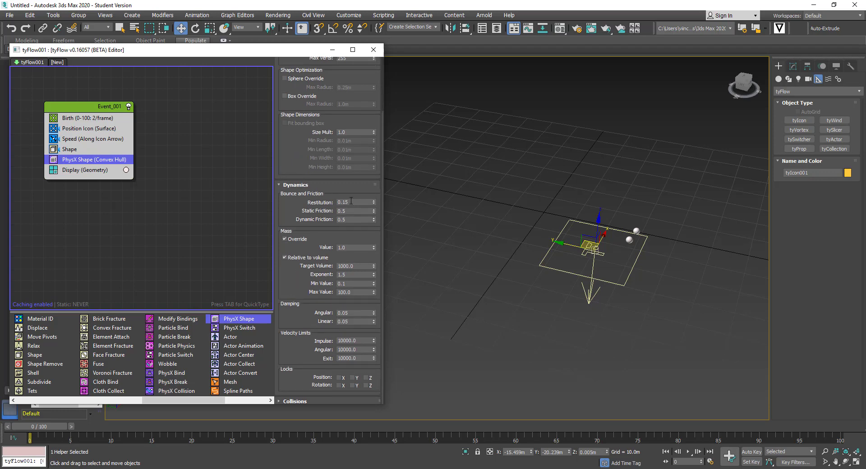
left_click(351, 200)
Play the simulation to frame 100 to see the spheres bounce and scatter
left_click(688, 452)
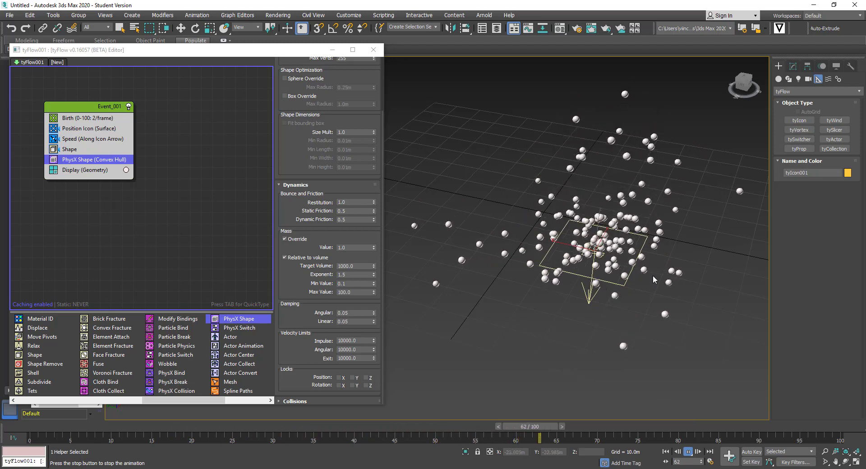
middle_click_drag(653, 275, 640, 271, "alt")
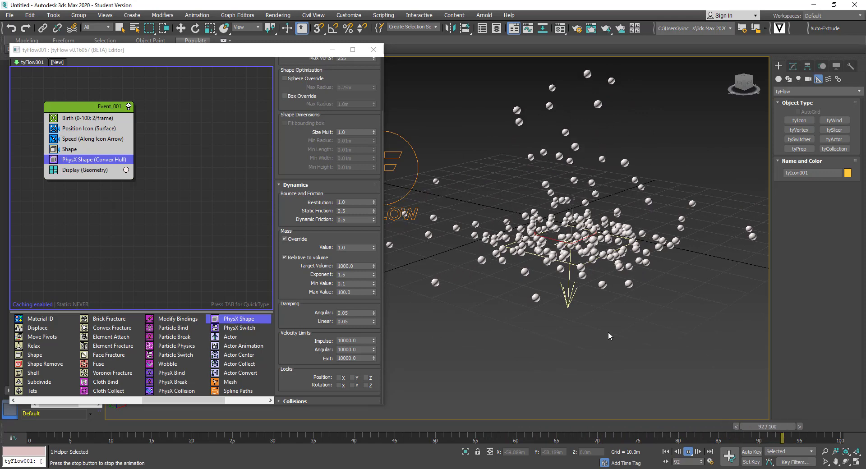
key("w")
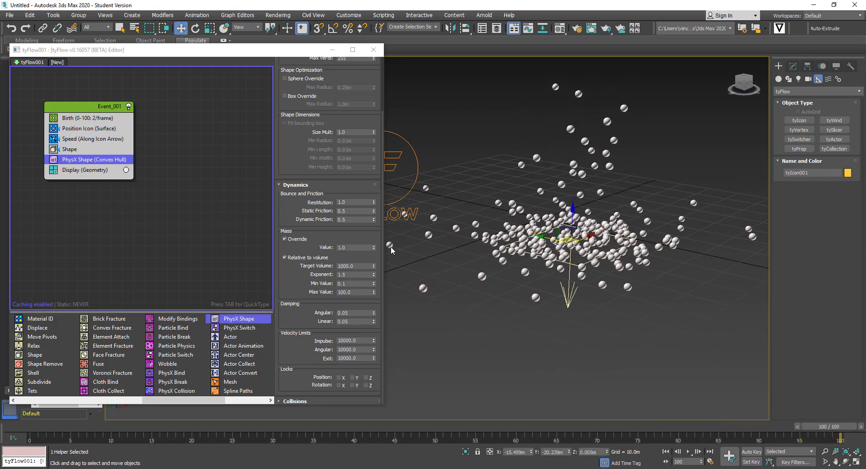
left_click(664, 451)
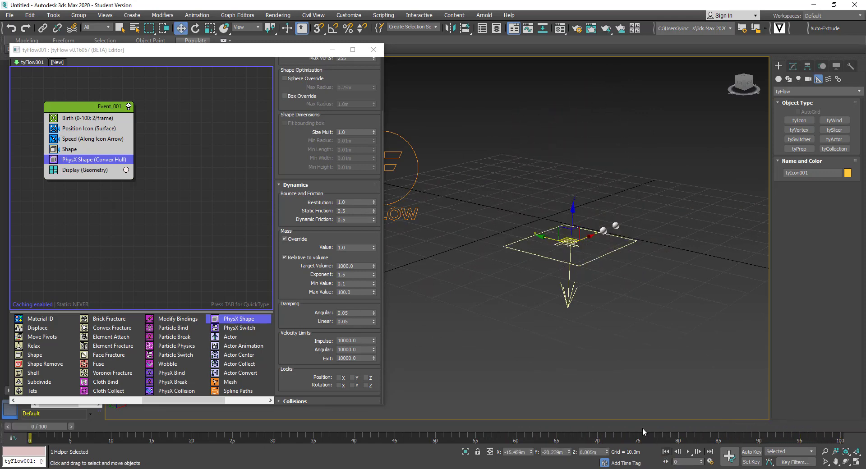
double_click(350, 203)
type("2")
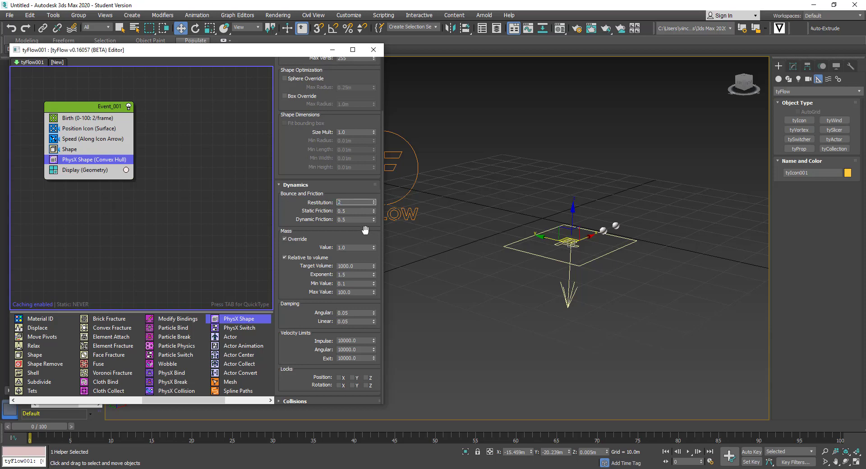
key("Return")
left_click(689, 451)
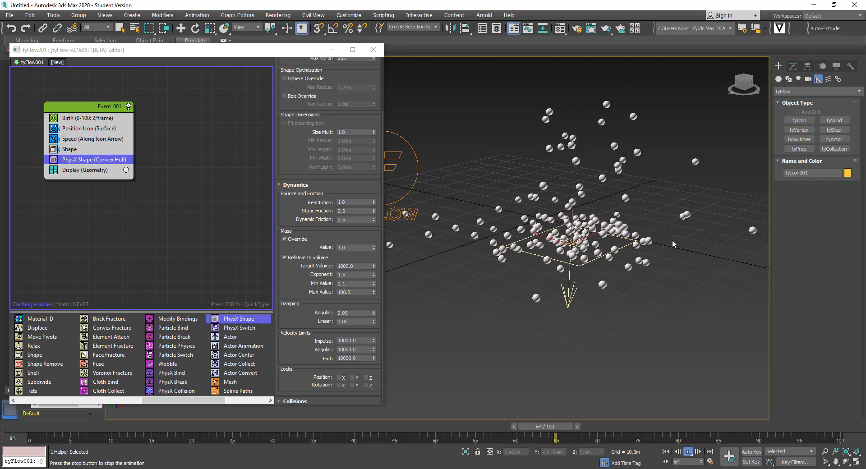
left_click(666, 452)
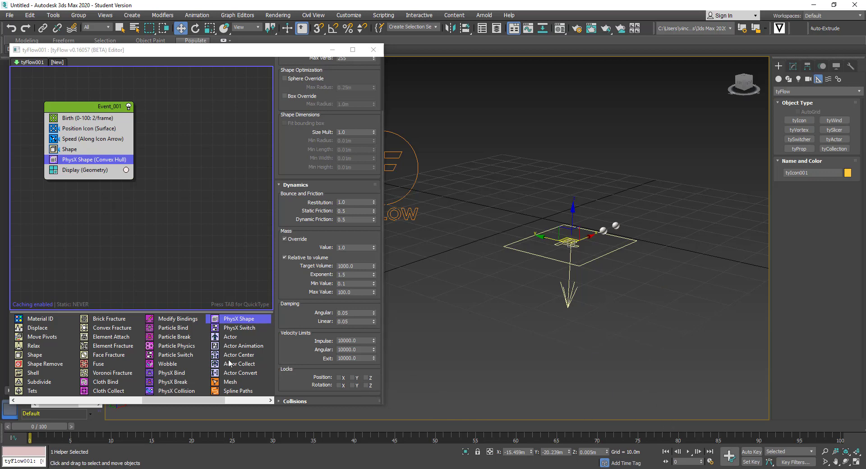
Add Voronoi Fracture after PhysX Shape, play to see the shattering, then rewind
left_click_drag(117, 375, 132, 345)
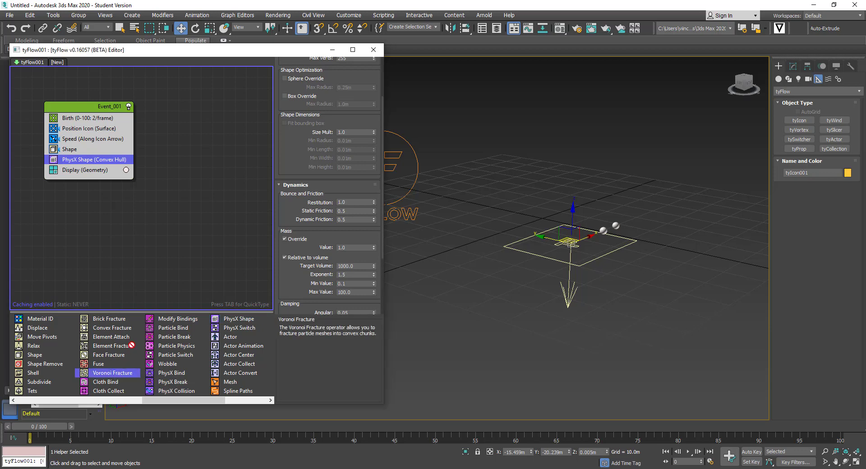
left_click_drag(113, 176, 114, 166)
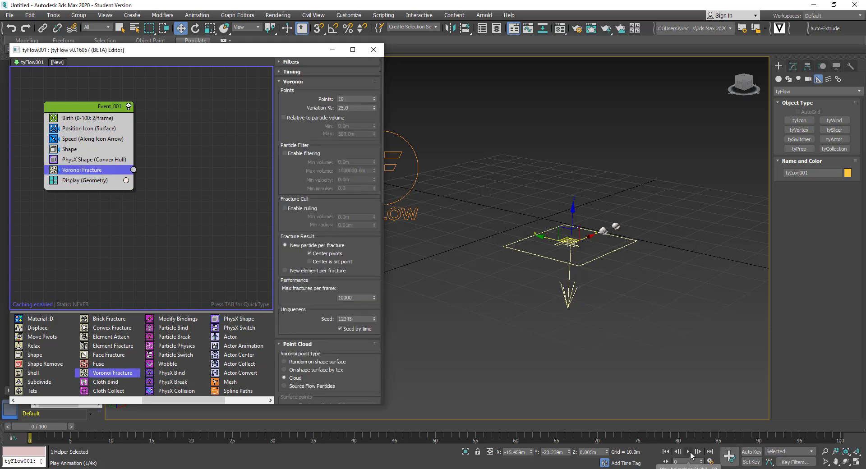
left_click(689, 452)
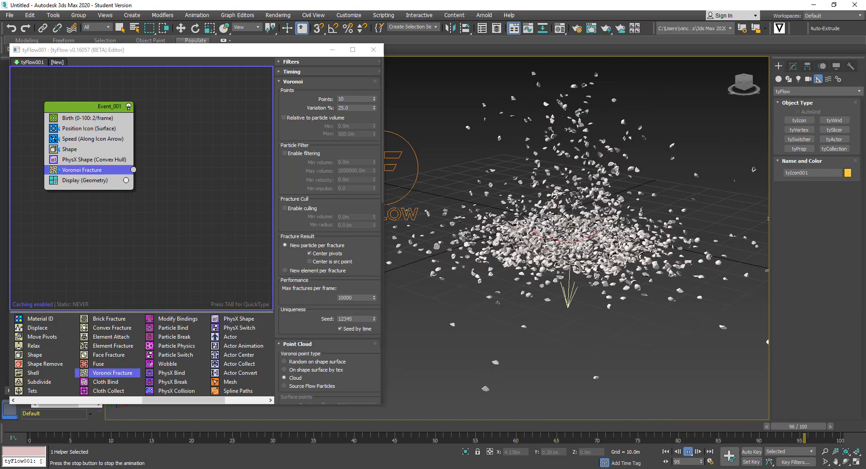
key("w")
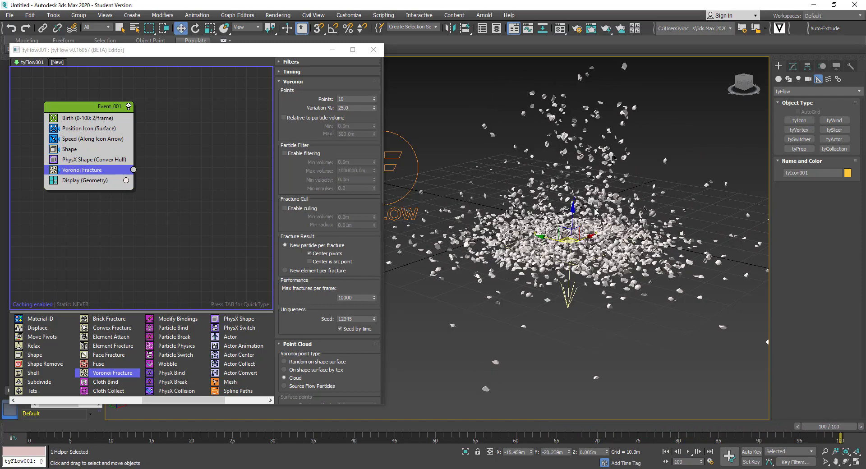
left_click(664, 452)
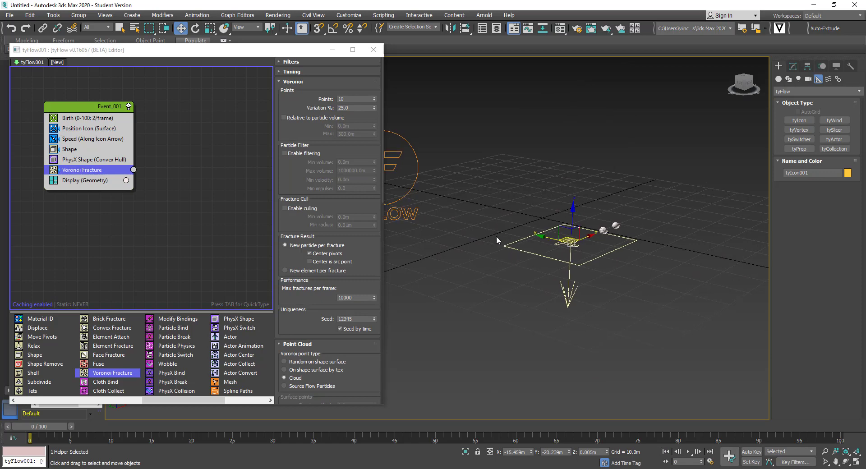
Recentre the Perspective view on the emitter and replay the fractured simulation
middle_click_drag(496, 236, 466, 249)
key("x")
key("Escape")
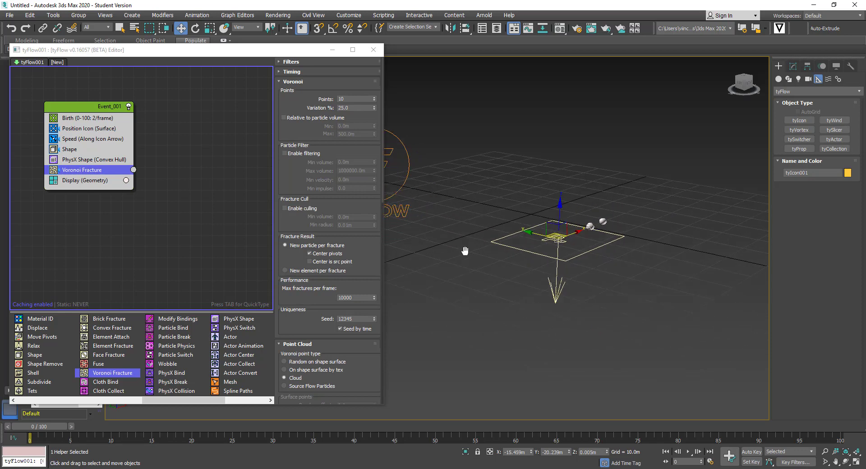
middle_click_drag(517, 273, 614, 328, "alt")
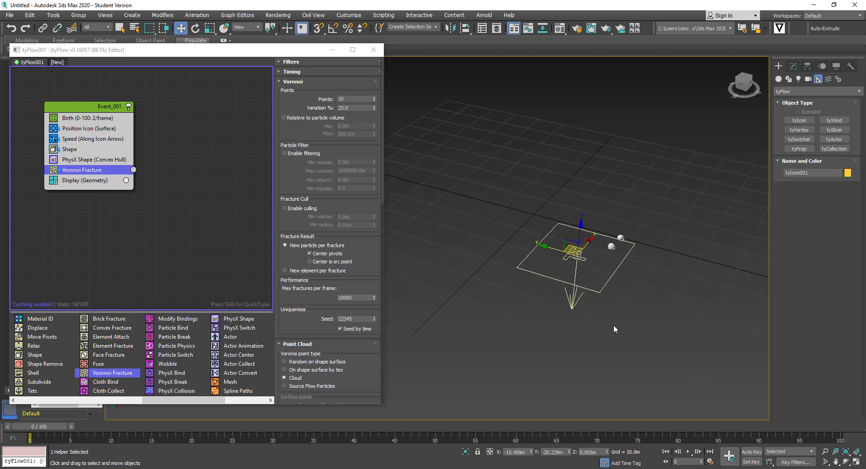
left_click(688, 452)
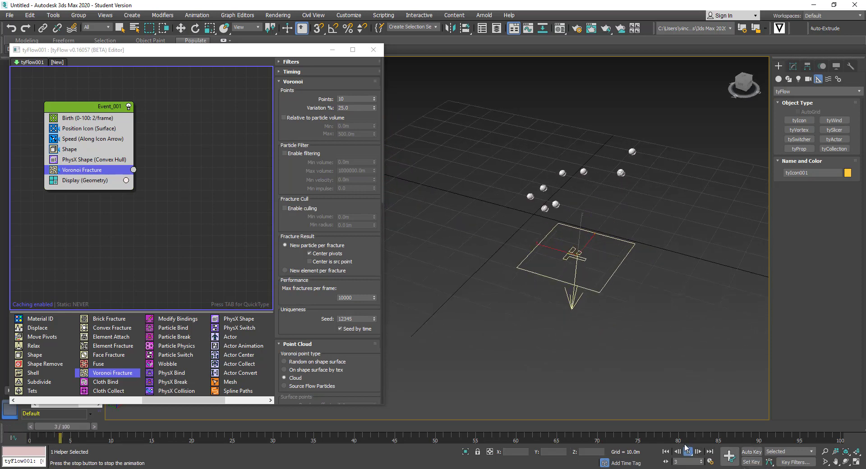